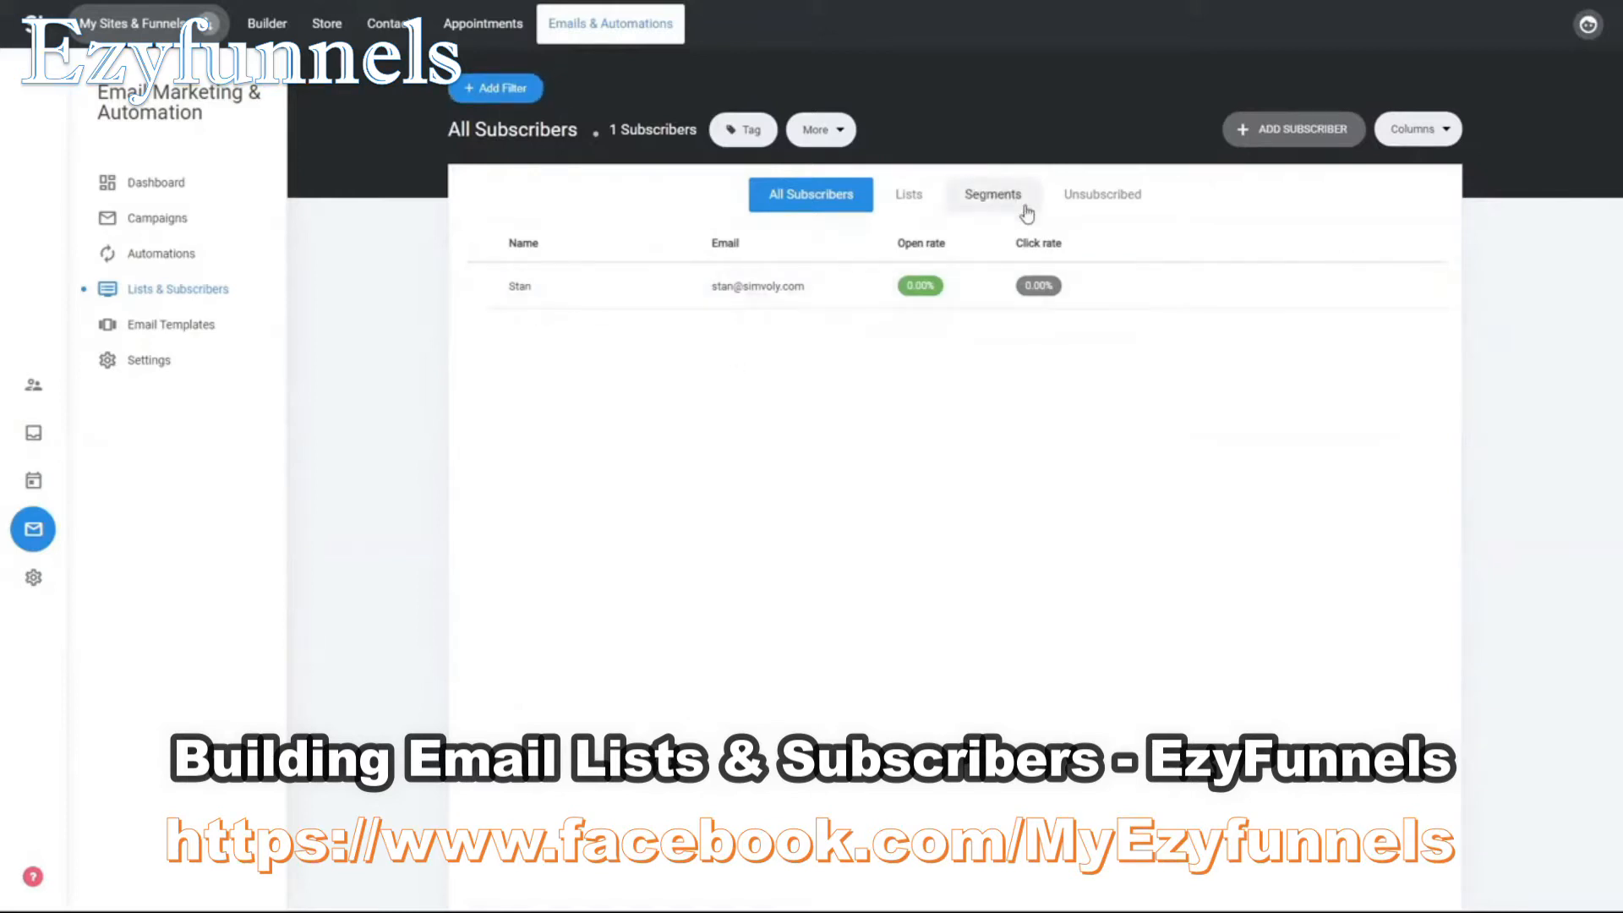
- Browse the available subscriber filter fields and open the lists overview
left_click(510, 89)
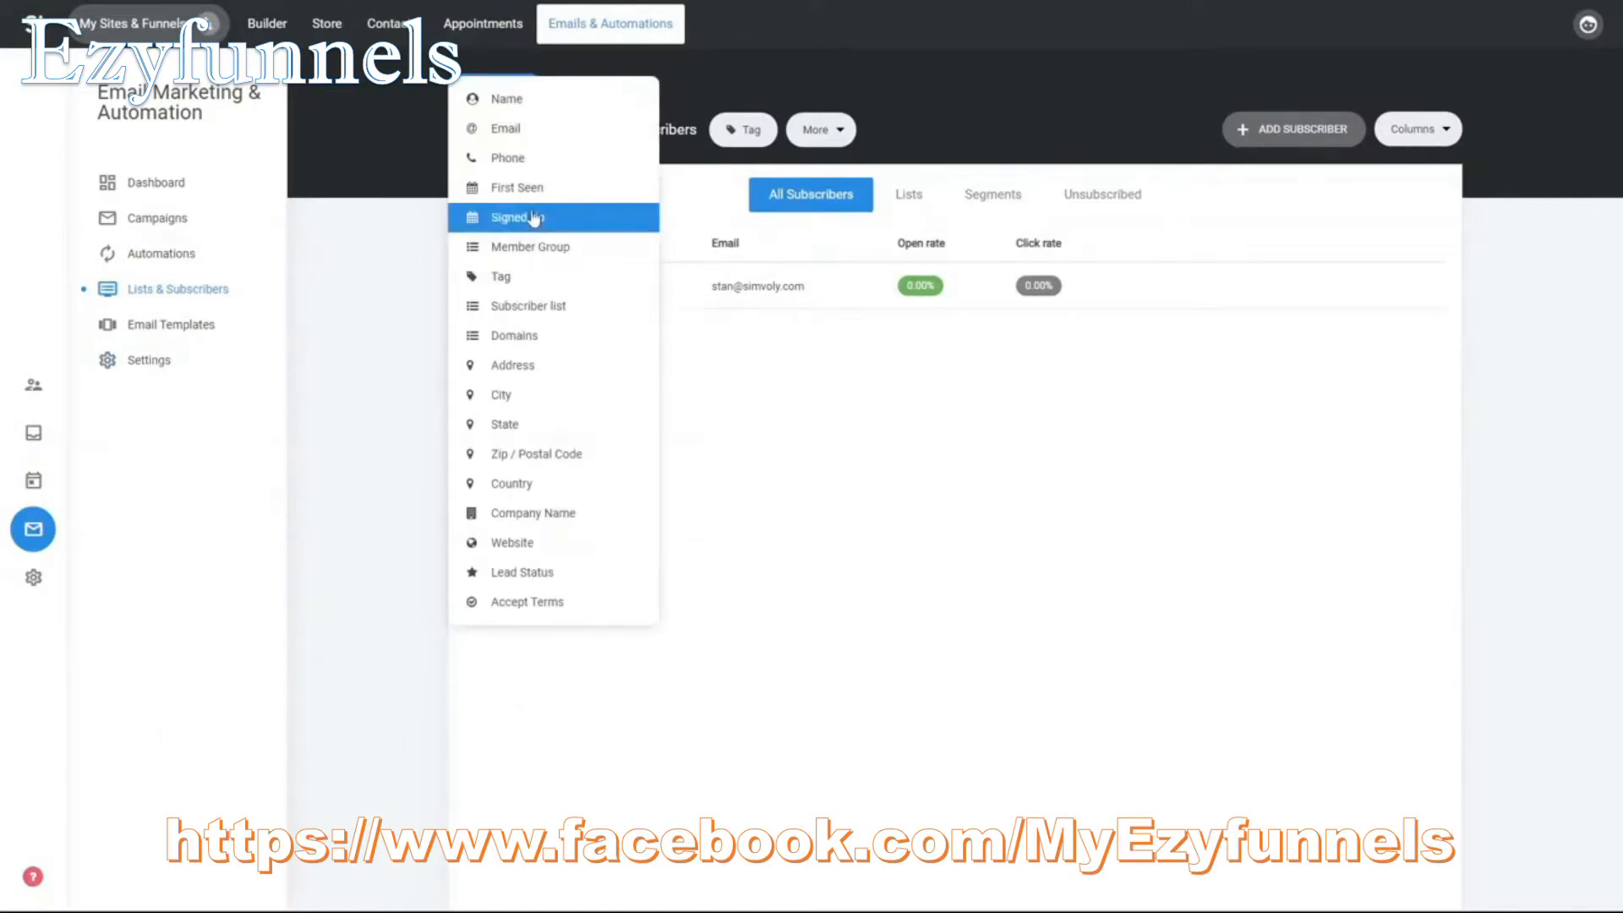
left_click(927, 443)
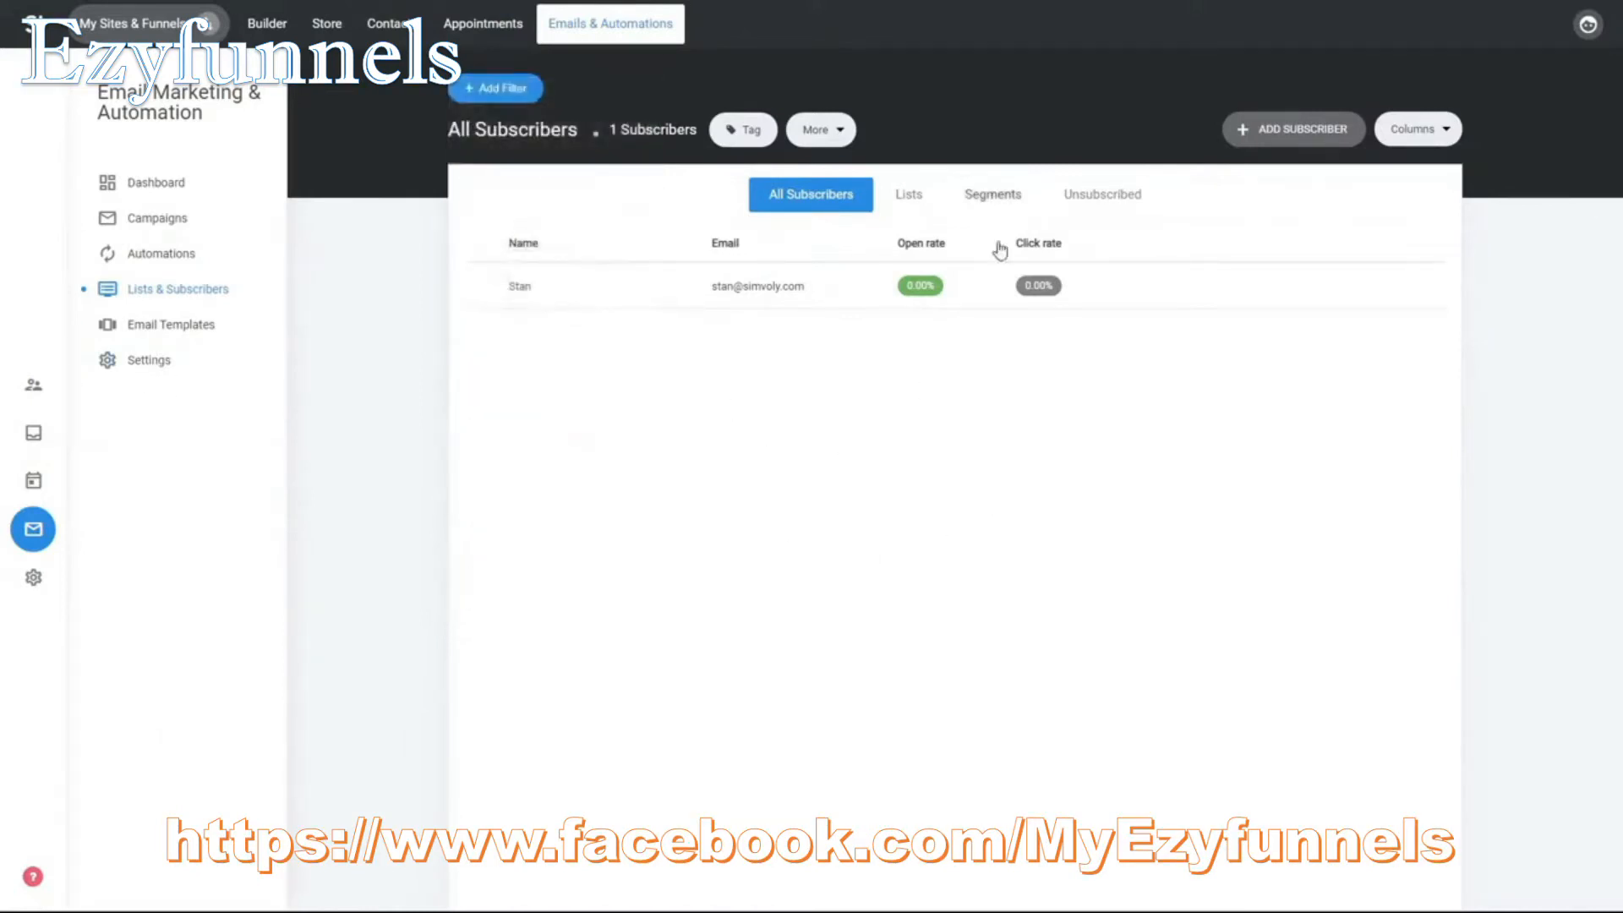
left_click(912, 206)
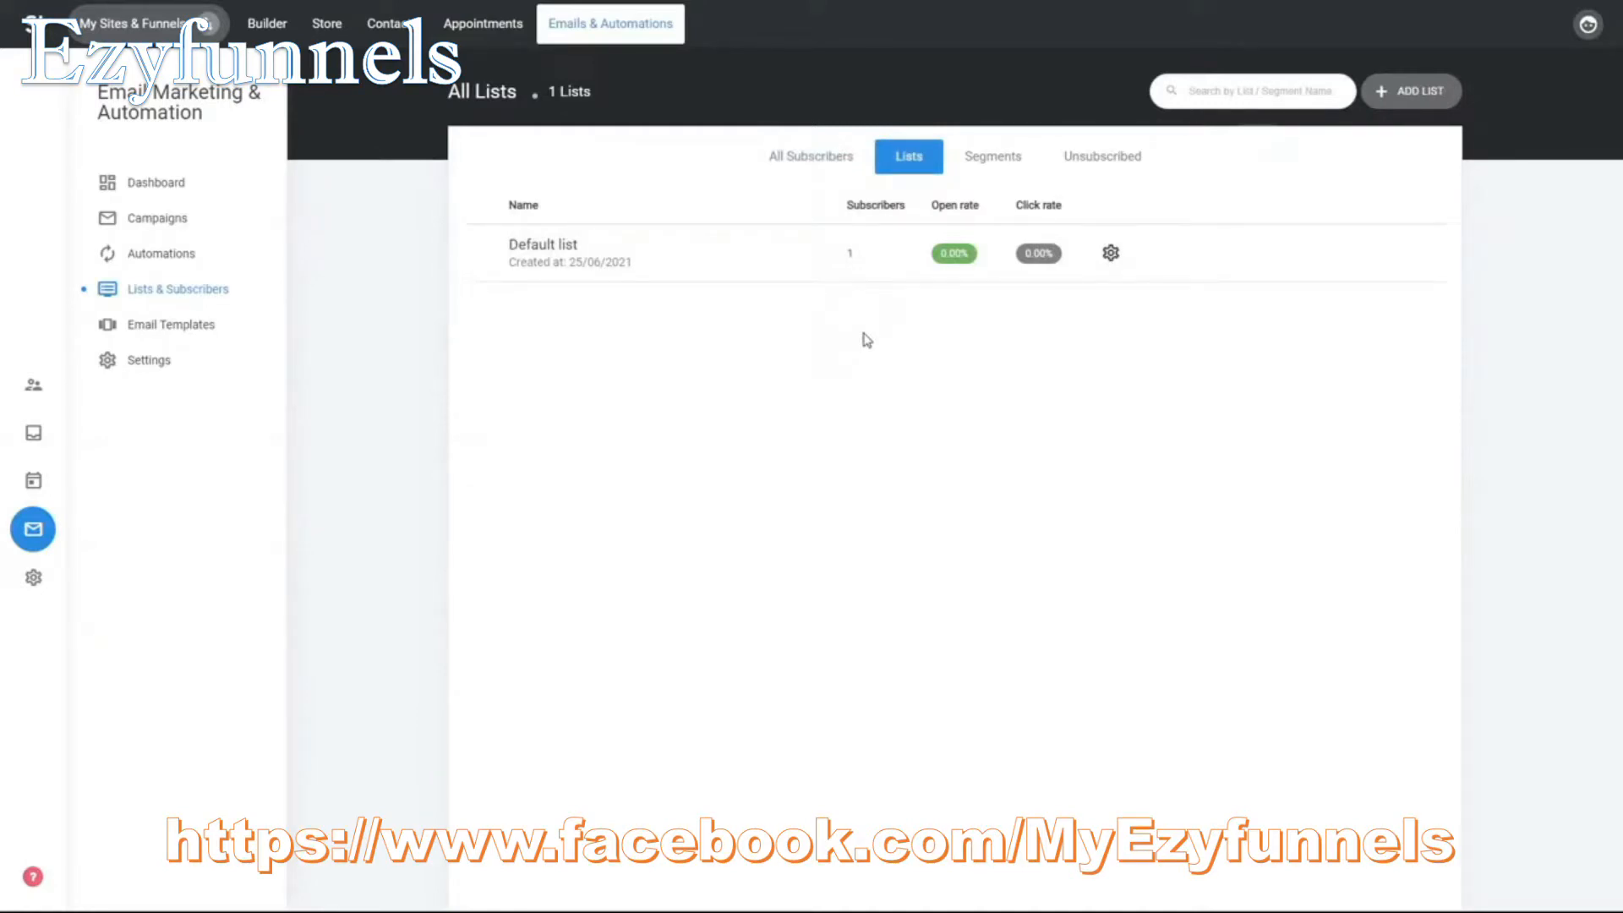
- Create a new subscriber list named List 1
left_click(1412, 91)
left_click(859, 212)
type("List 1")
left_click(970, 311)
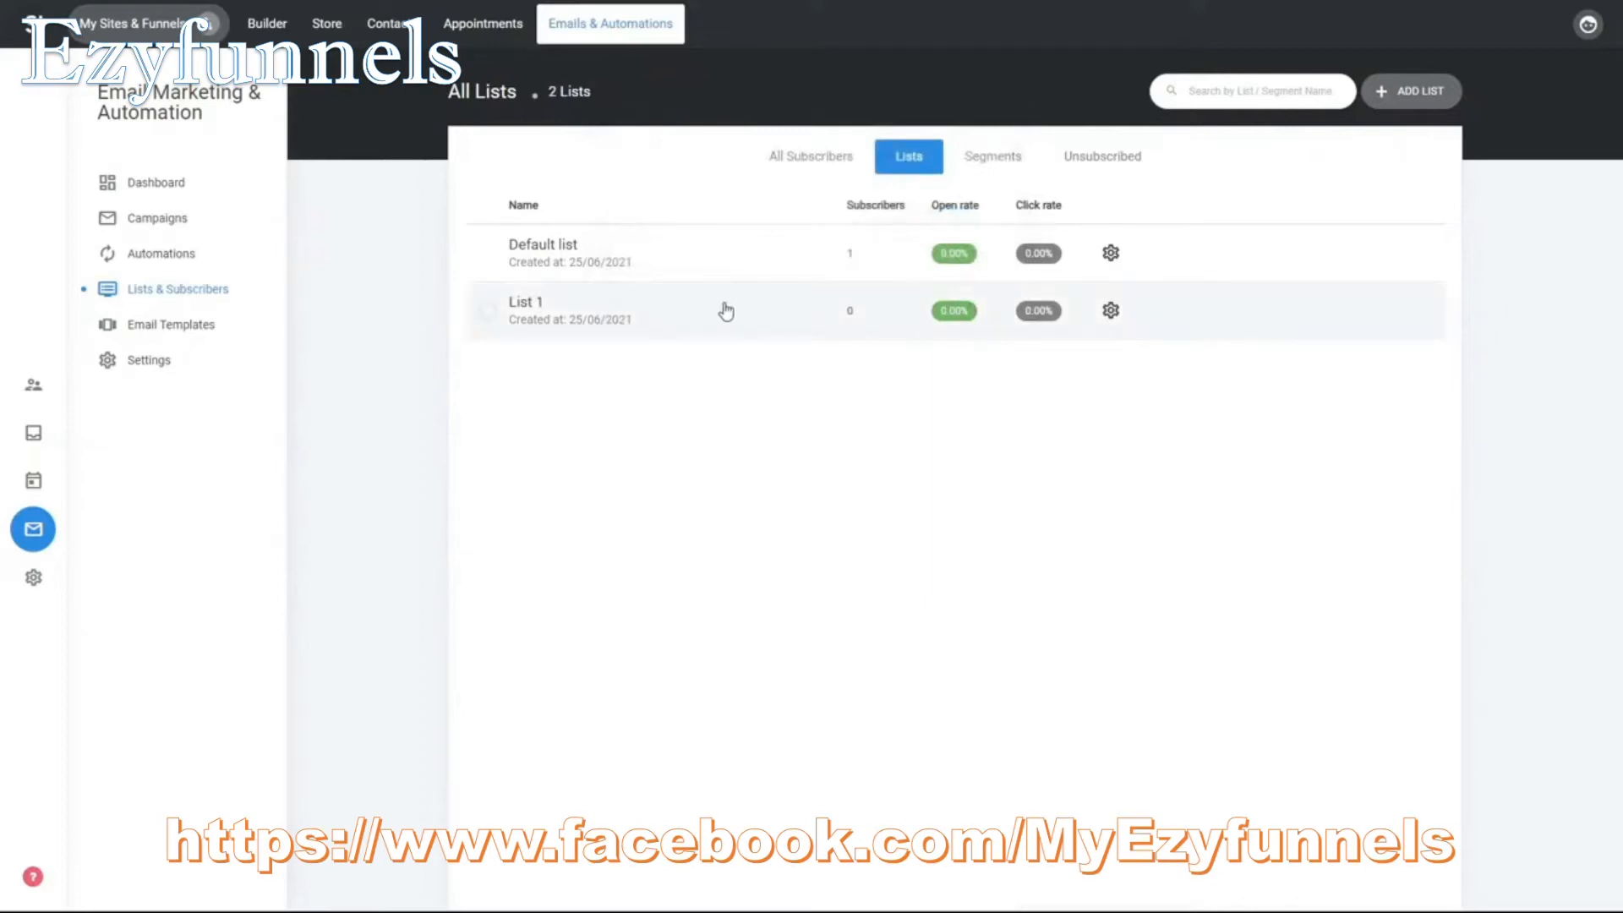
- Create another subscriber list named List 2
left_click(1412, 90)
type("List 2")
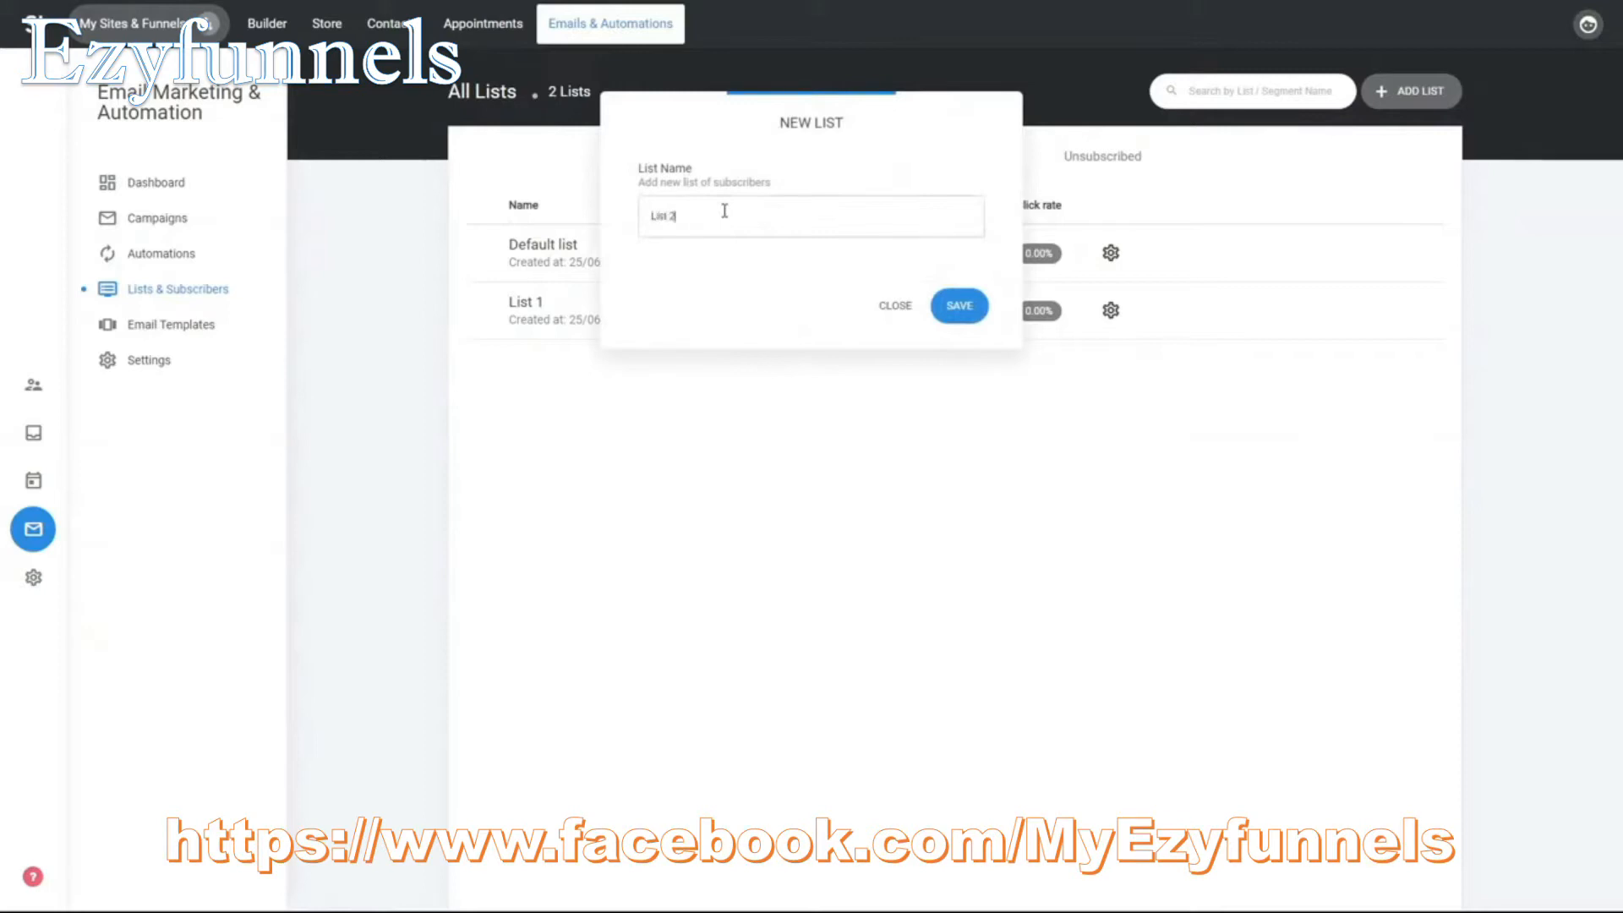
left_click(964, 312)
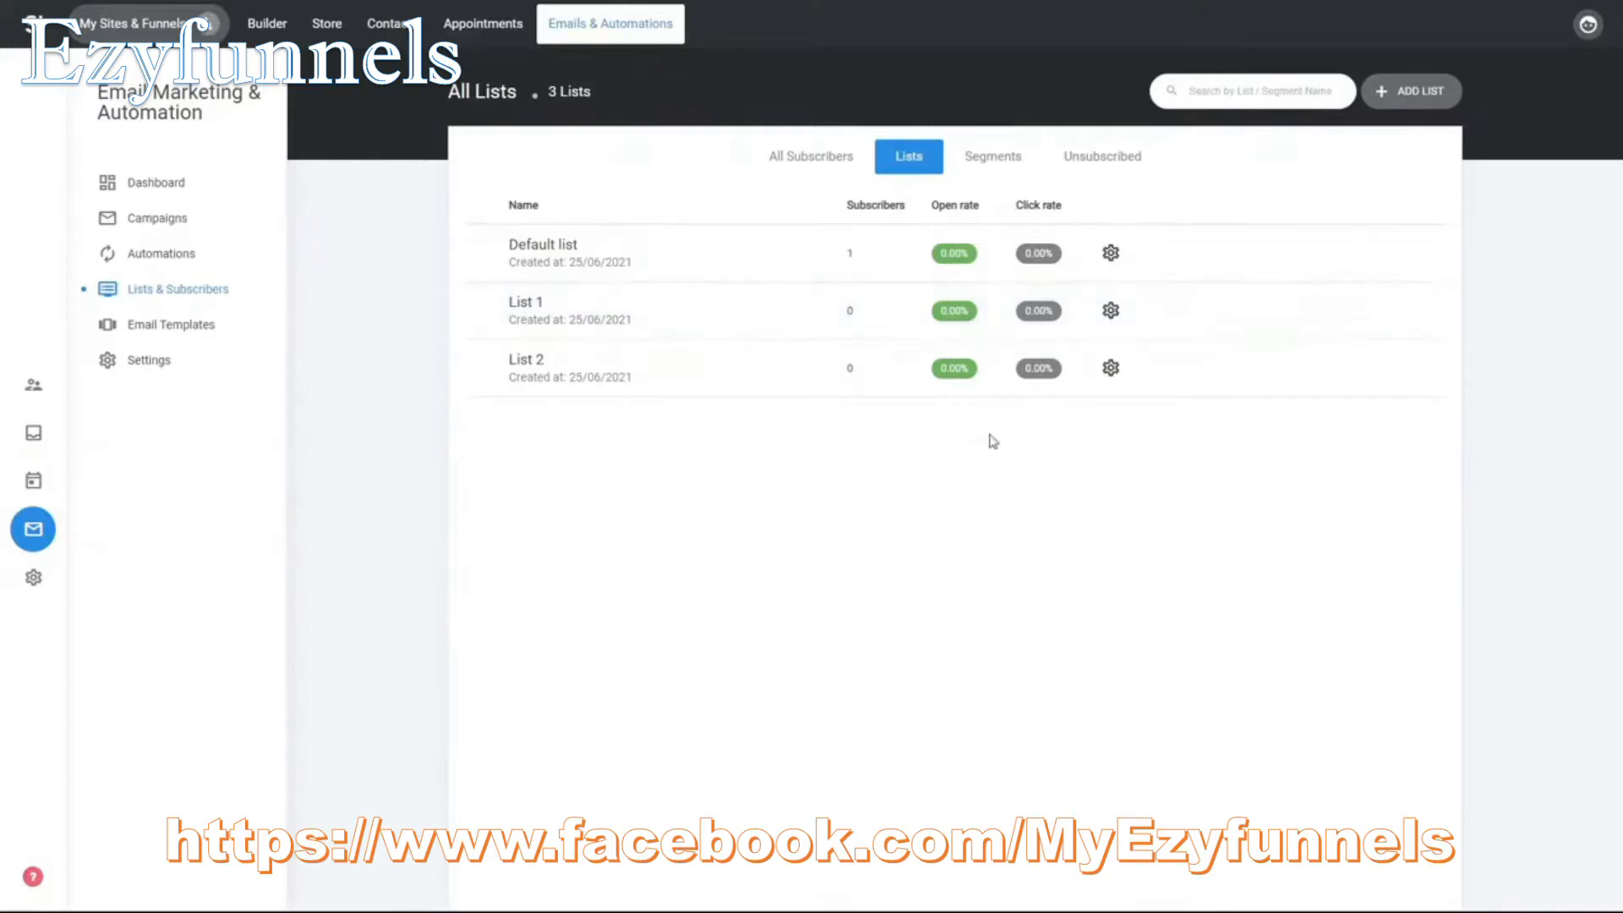
left_click(990, 169)
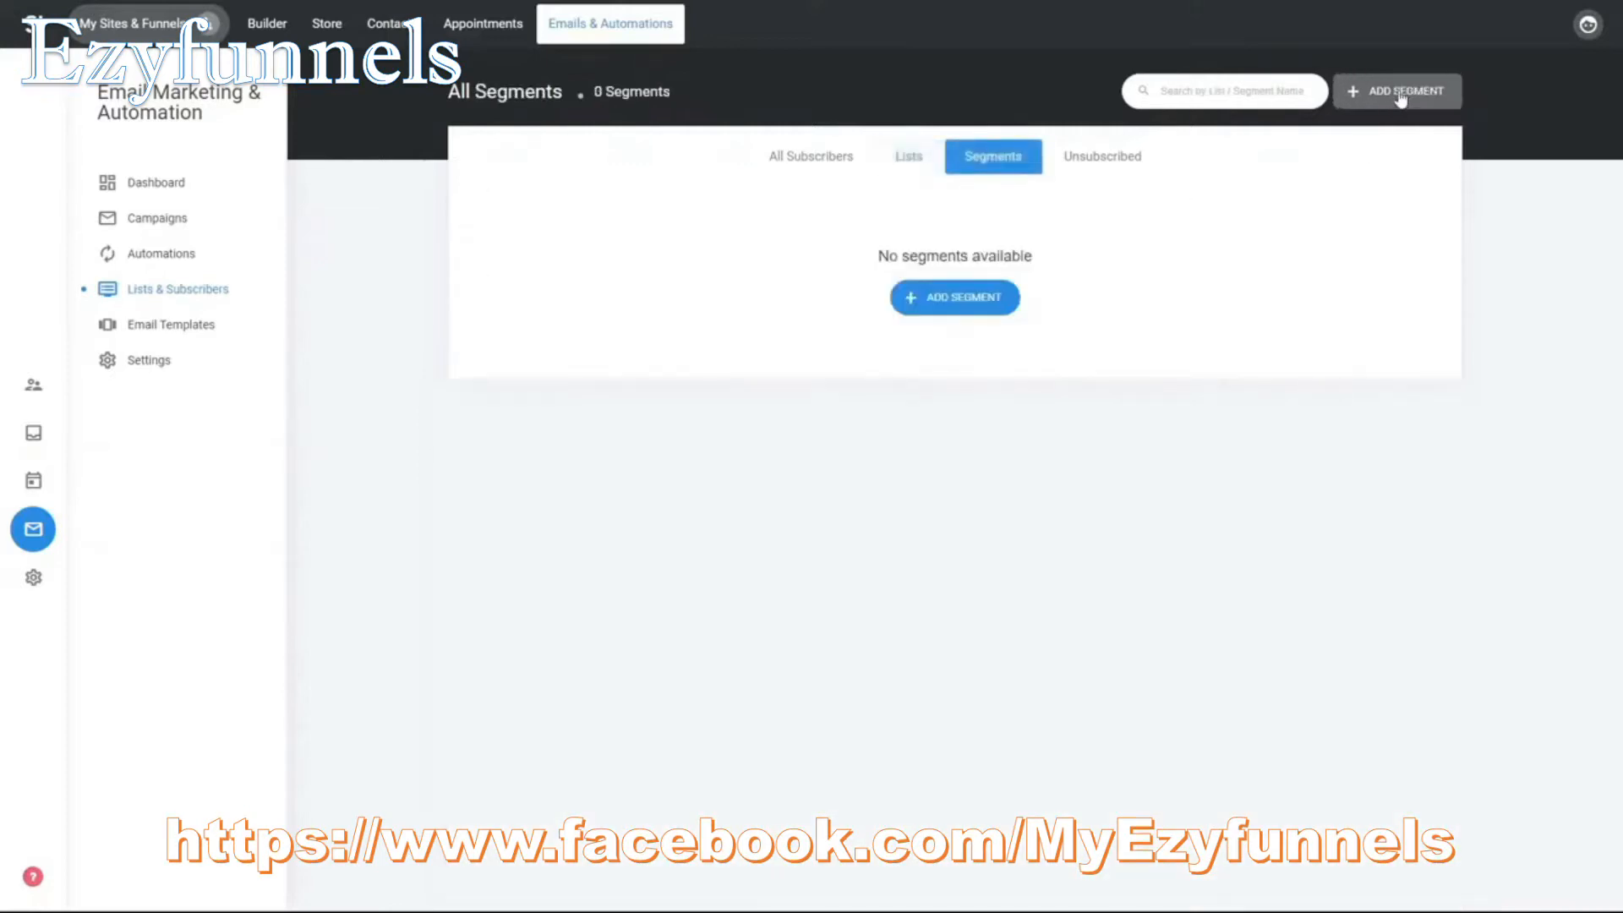
left_click(940, 298)
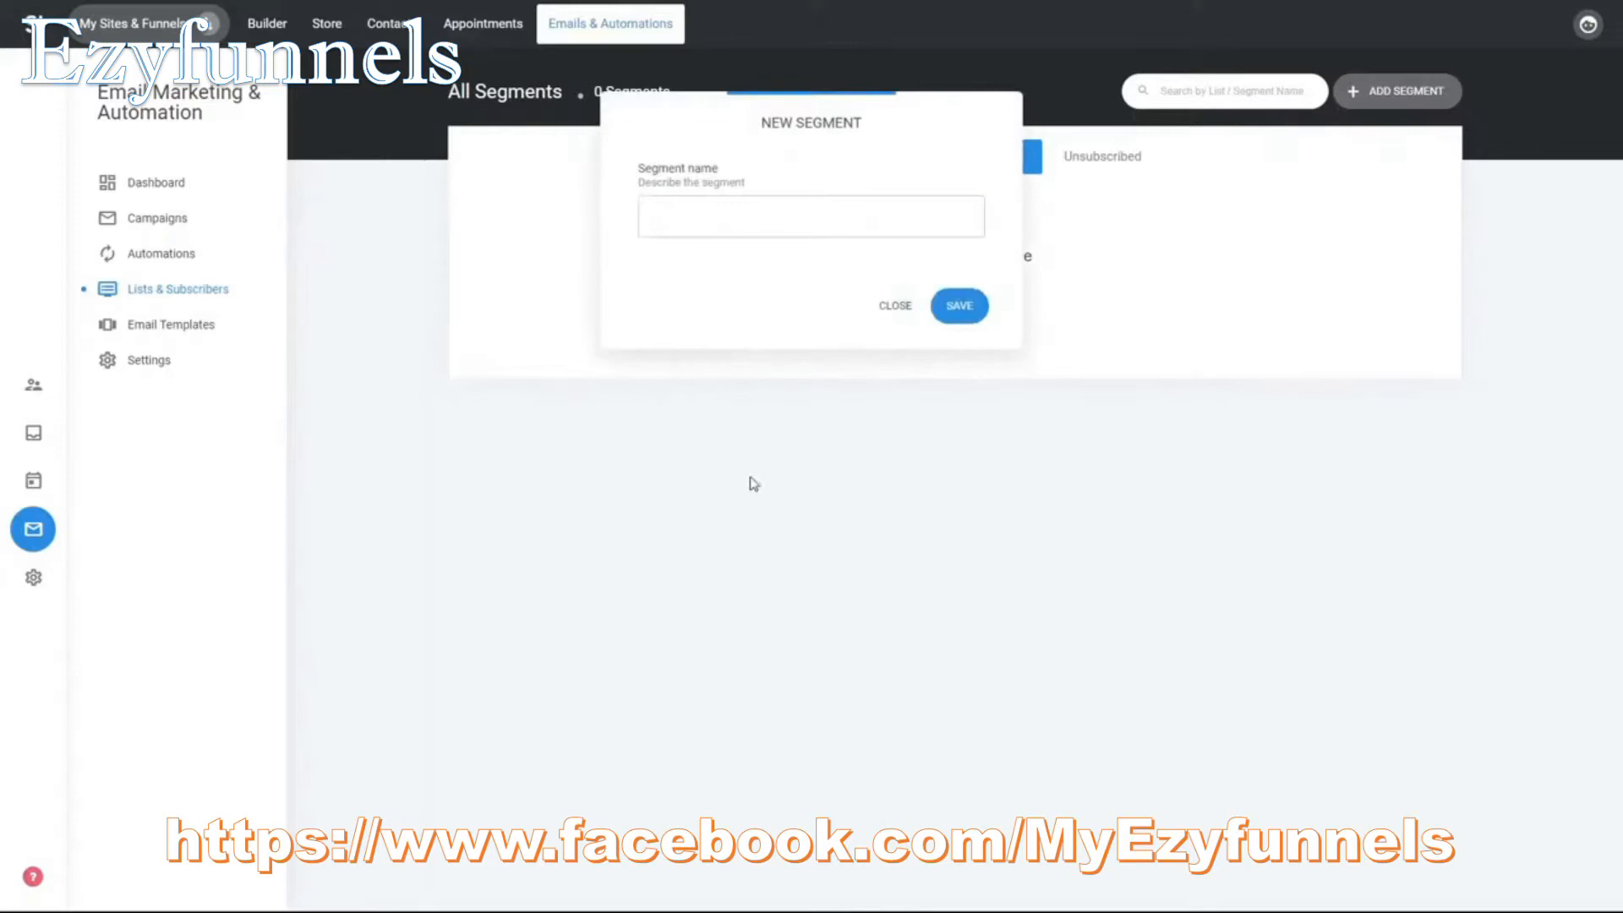
left_click(895, 305)
- Filter all subscribers by email containing simvoly.com
left_click(812, 156)
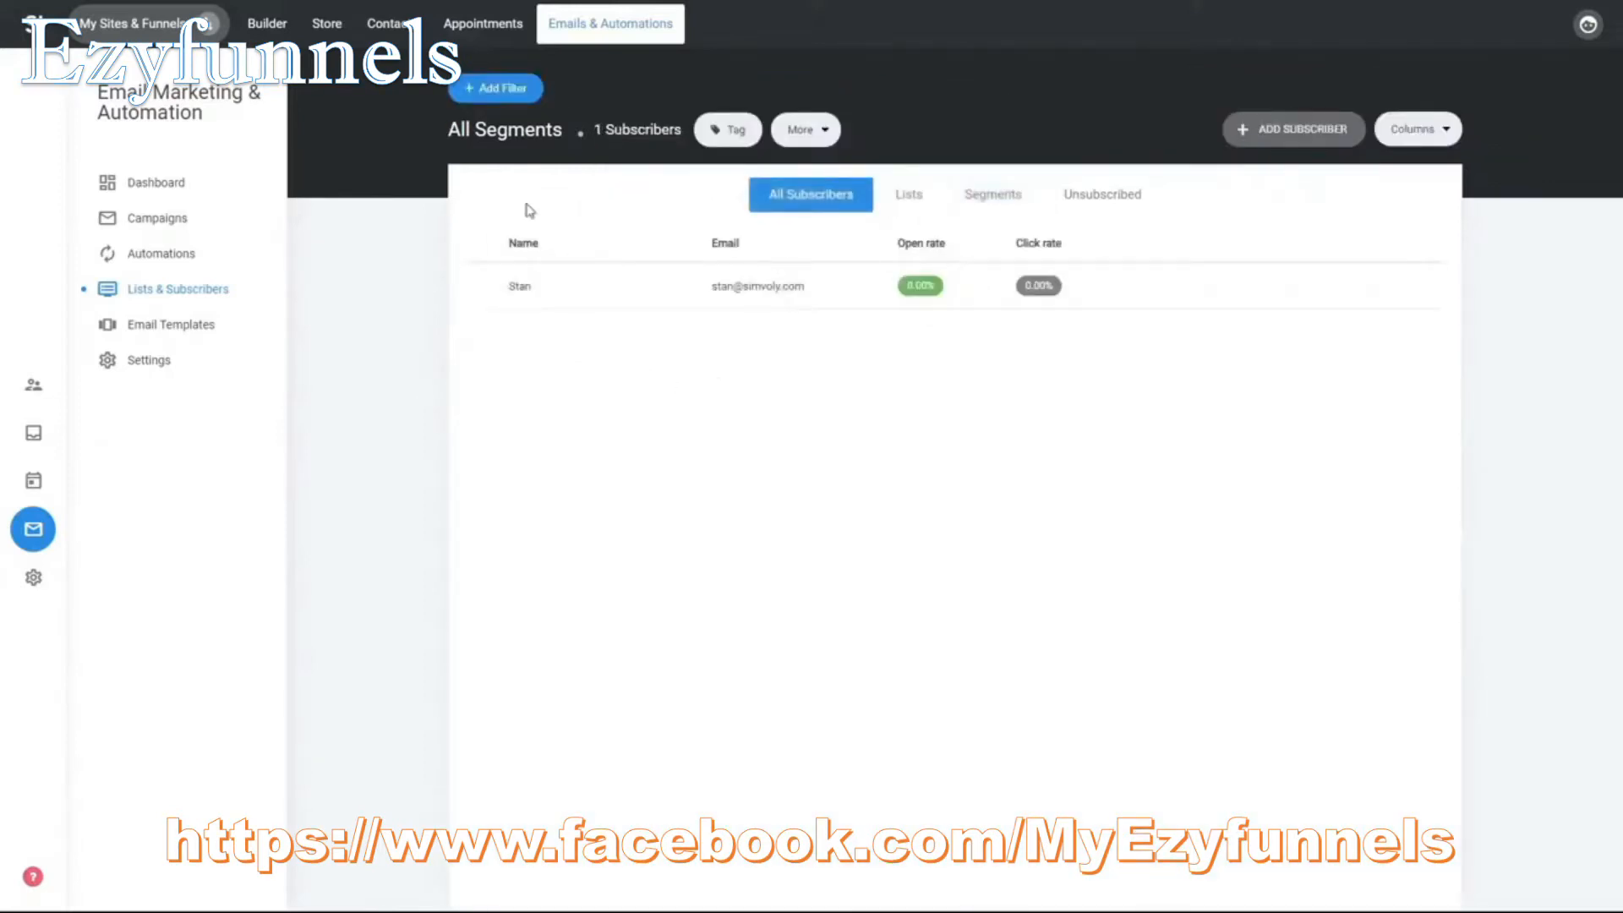
left_click(501, 89)
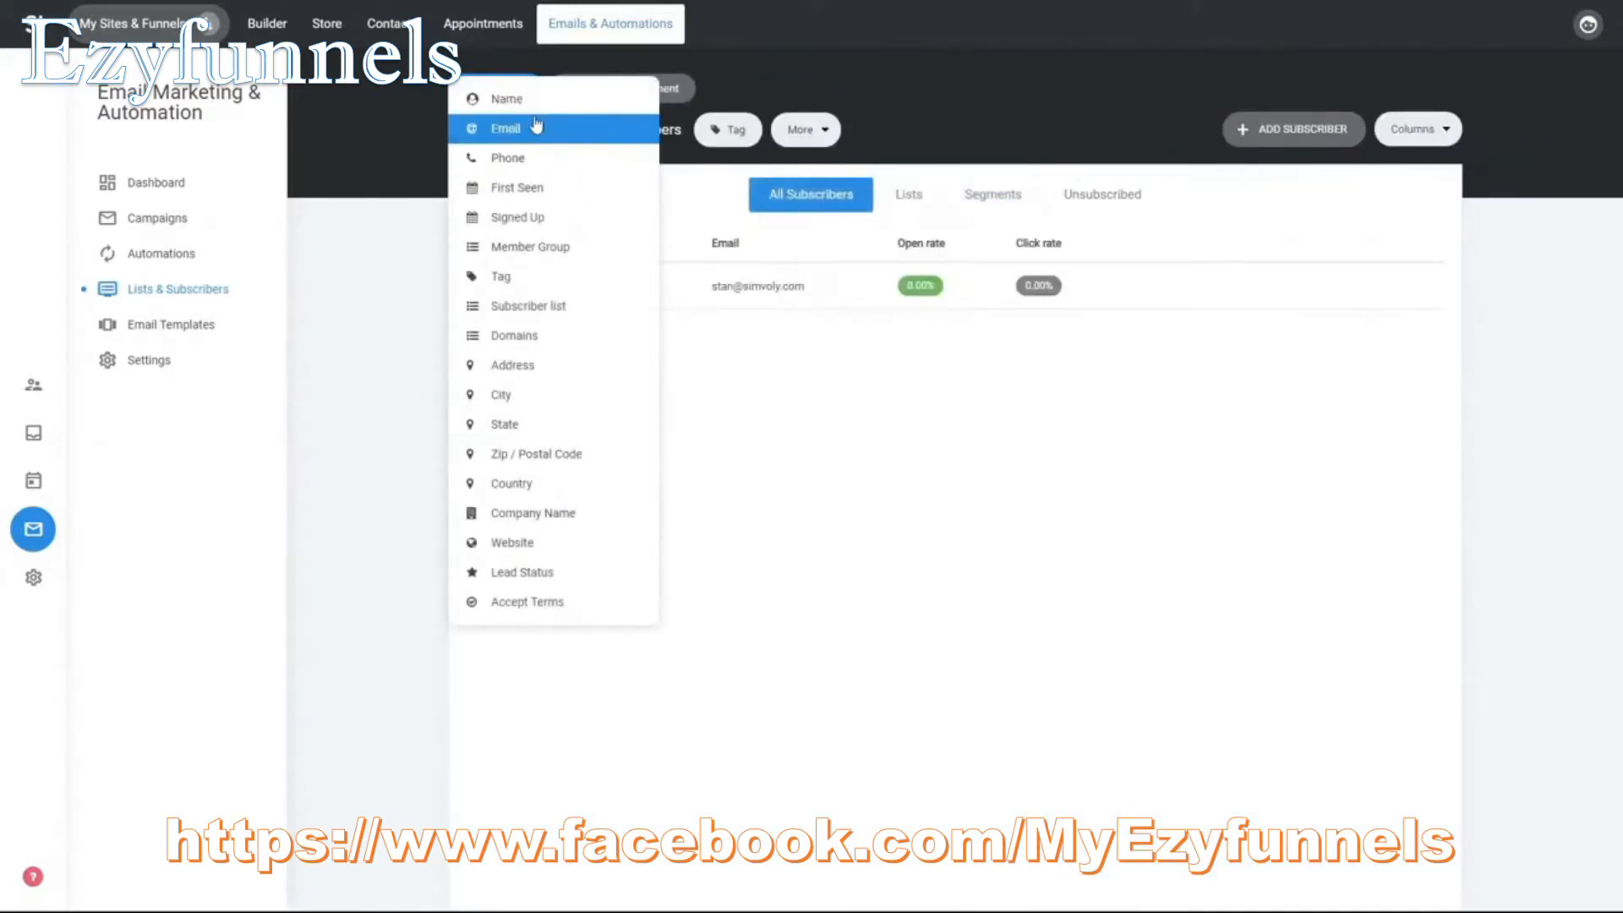
left_click(545, 131)
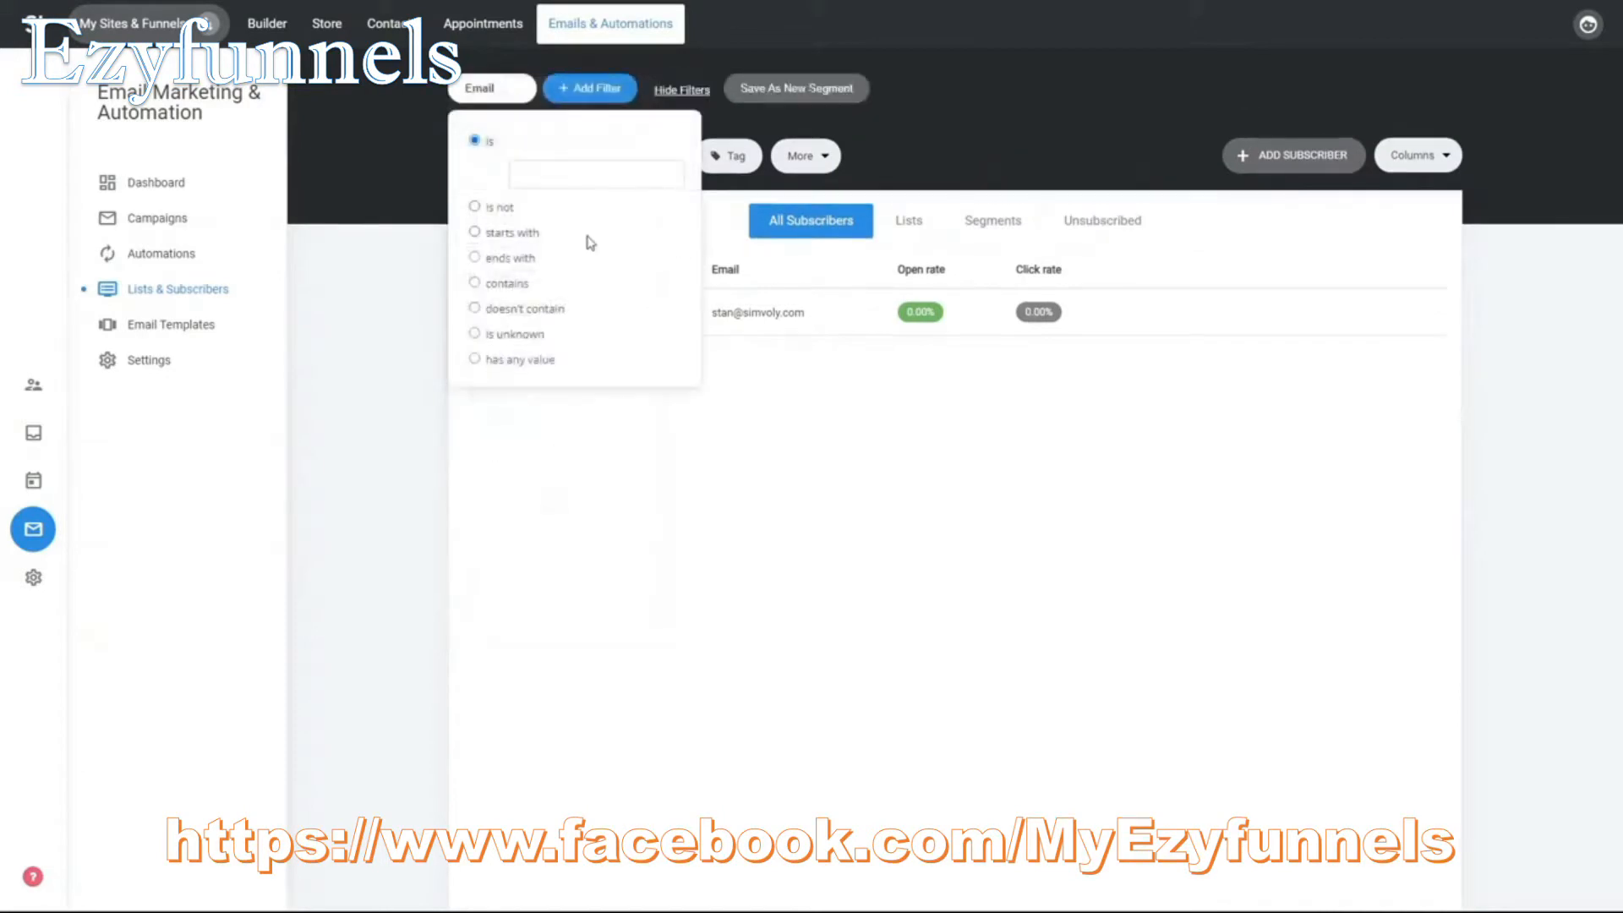
left_click(513, 286)
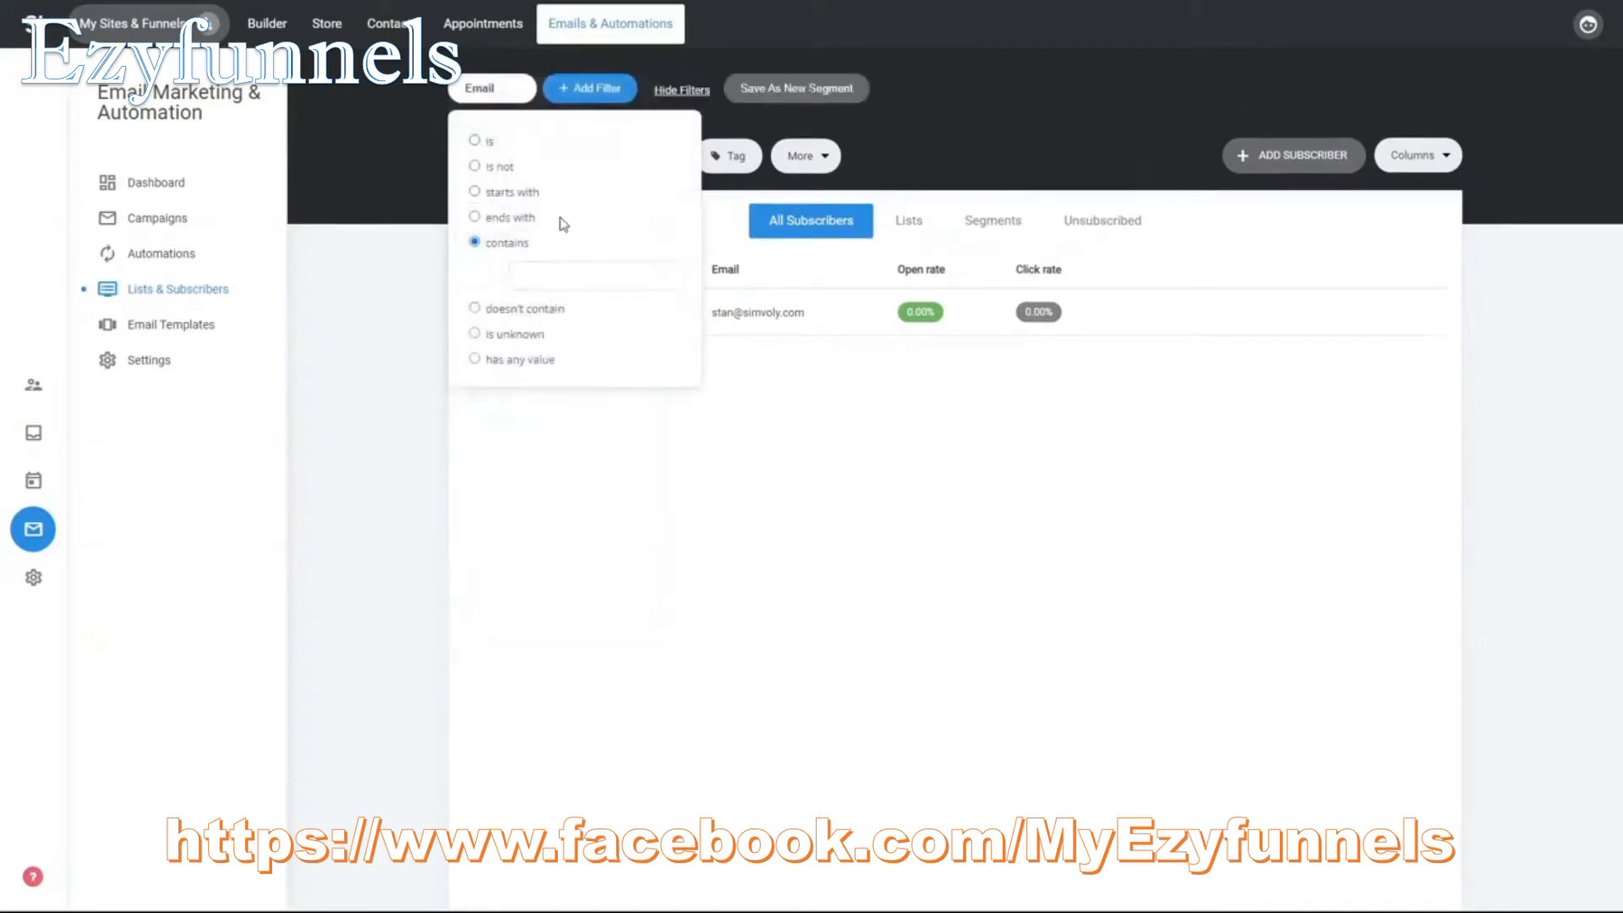
type("simvoly.com")
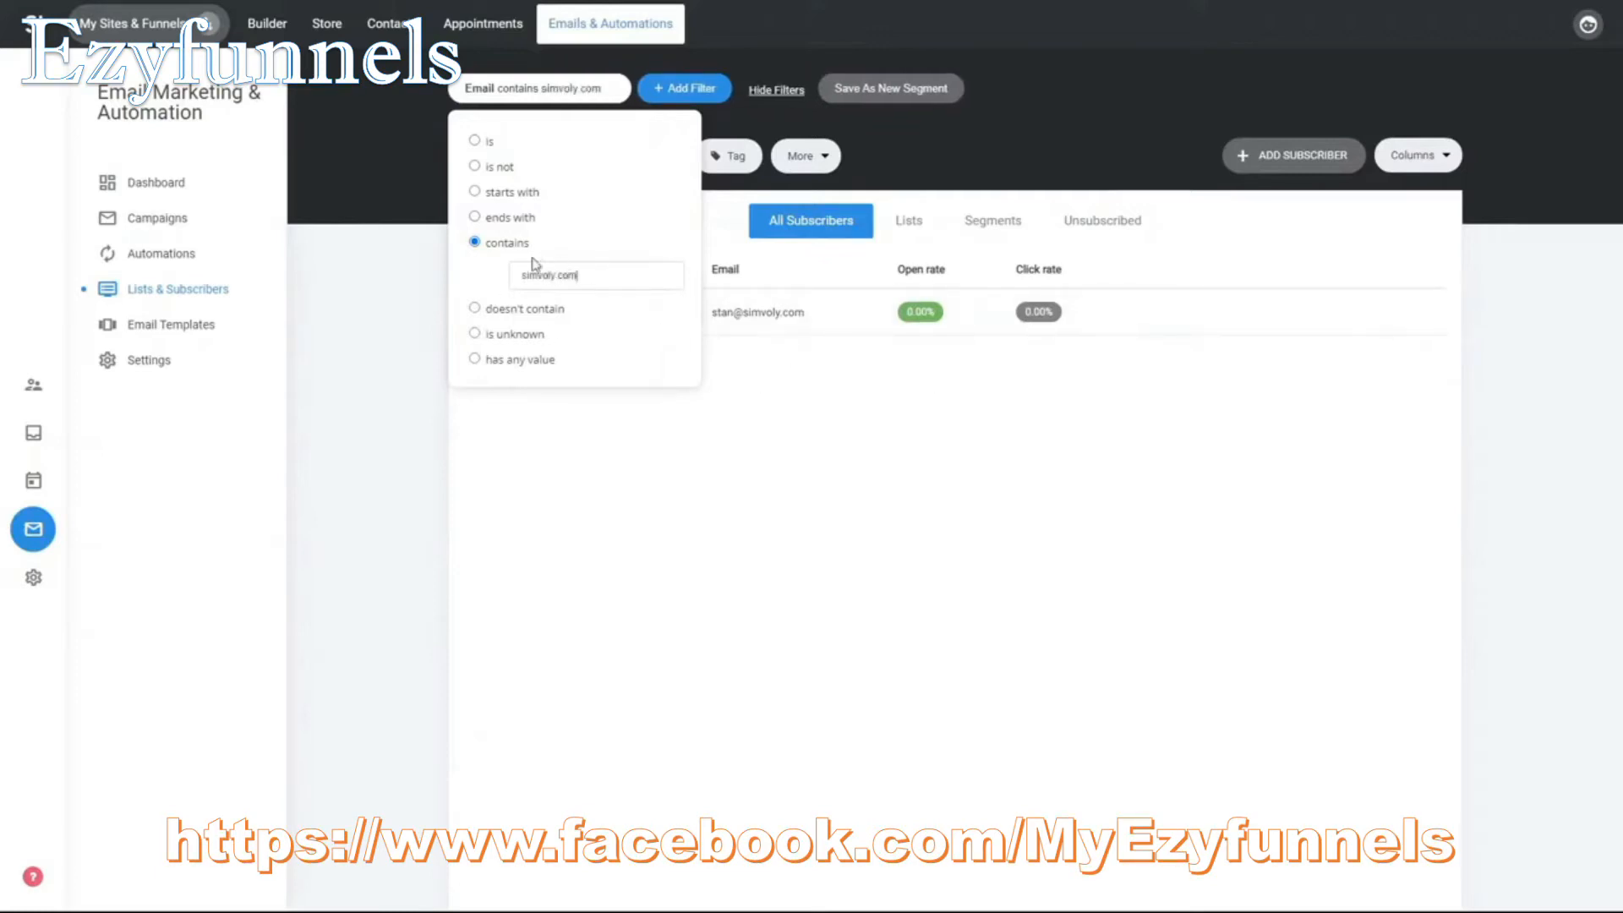
left_click(771, 359)
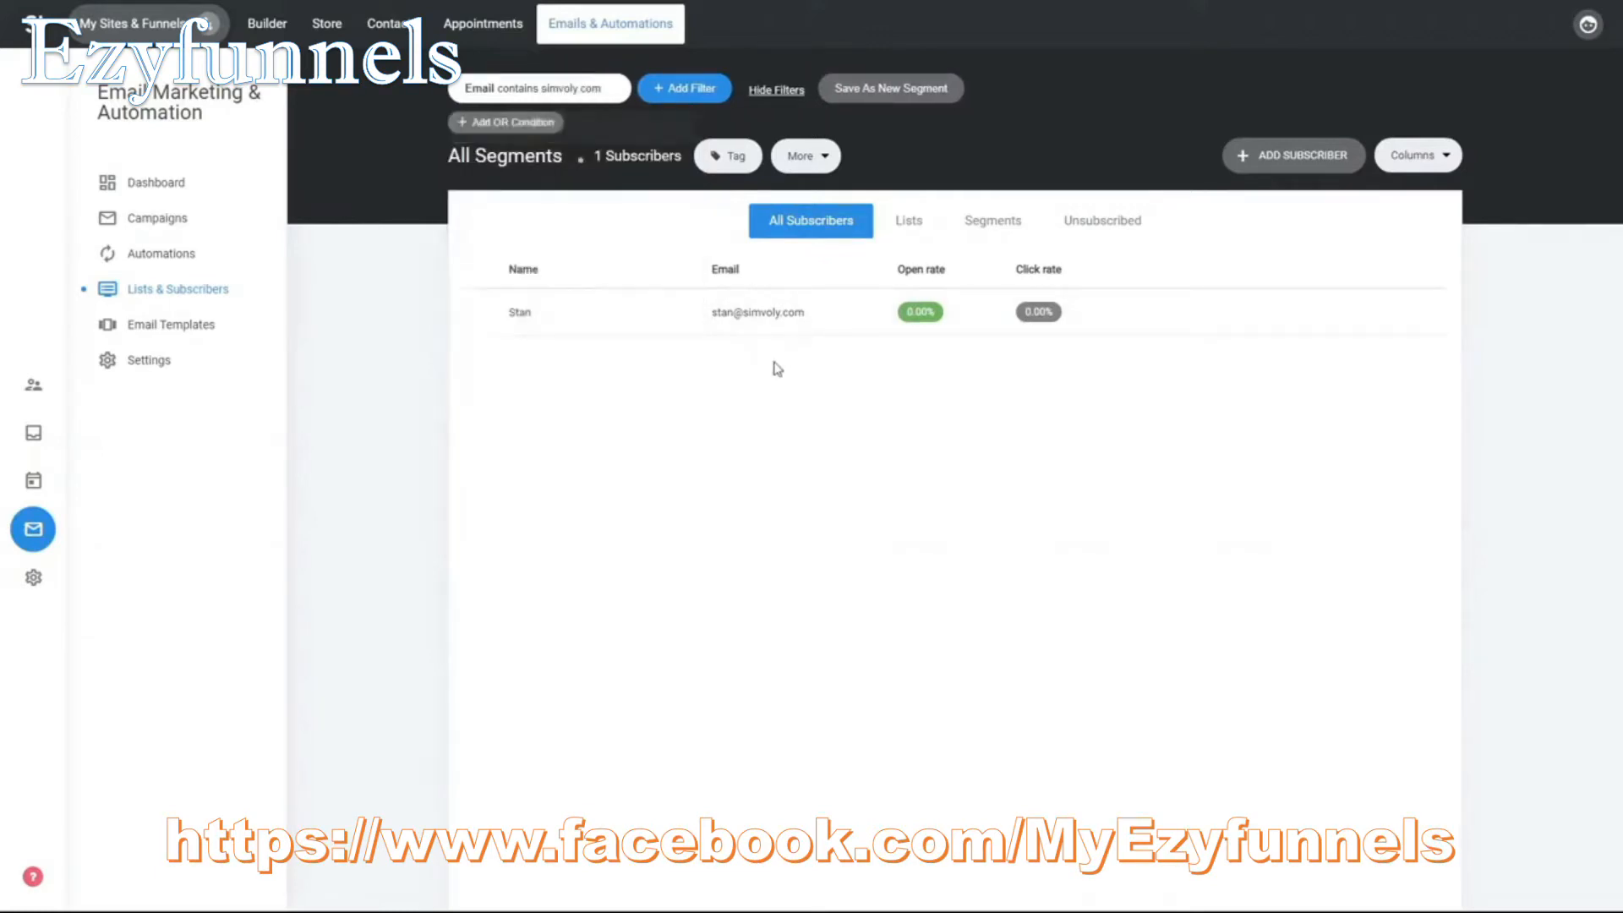
- Save the email filter as a new segment named Simvoly Users
left_click(916, 98)
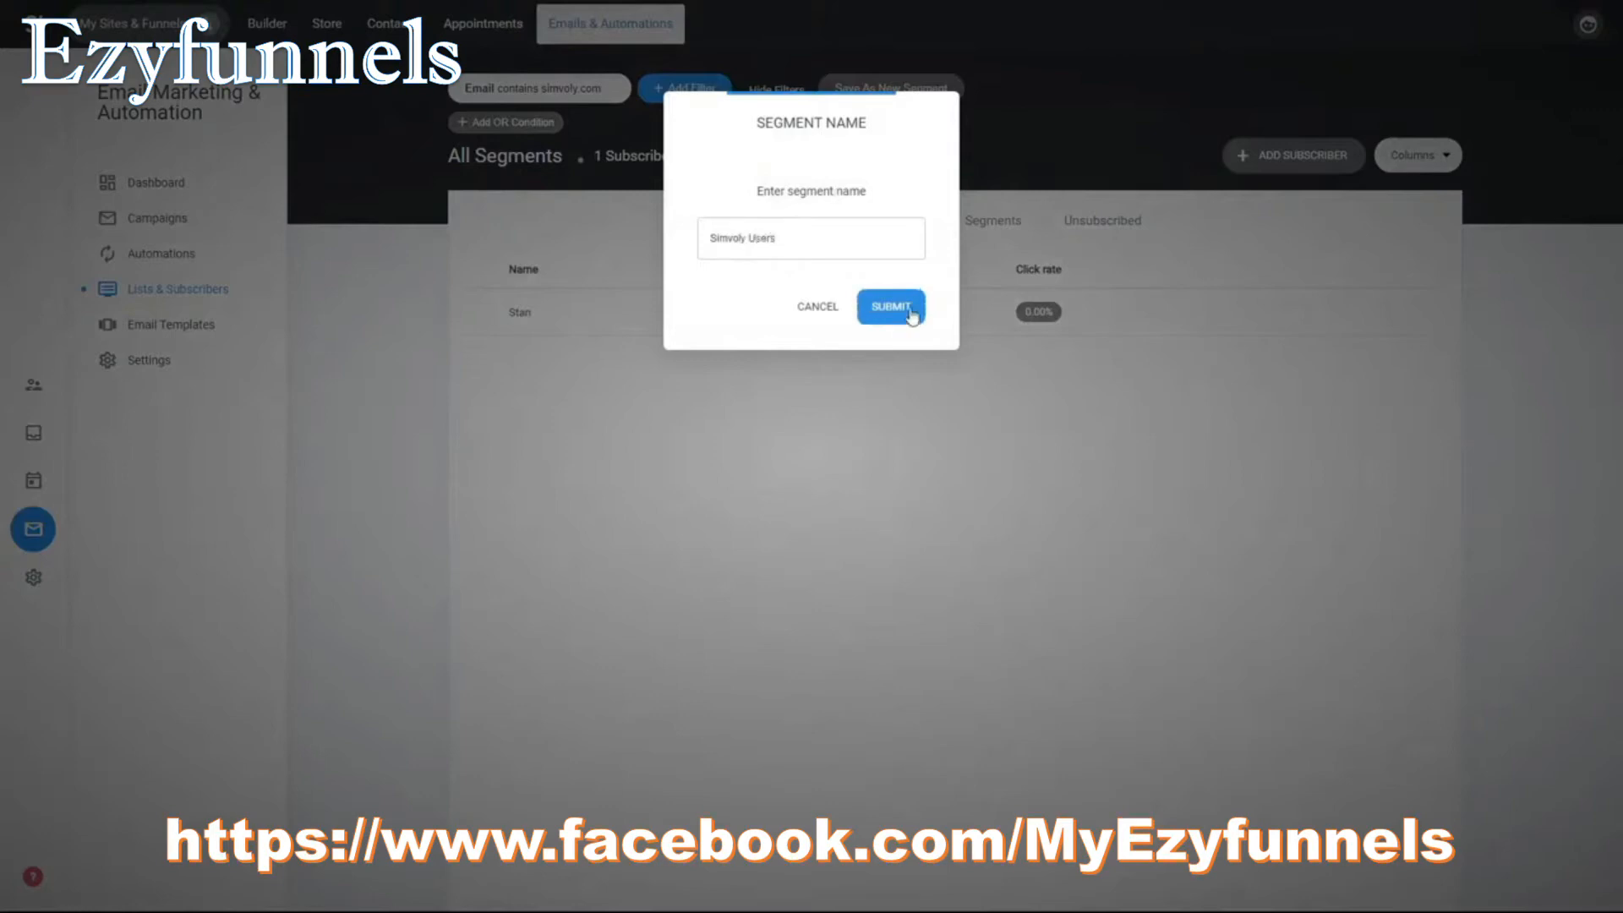
left_click(911, 315)
left_click(990, 325)
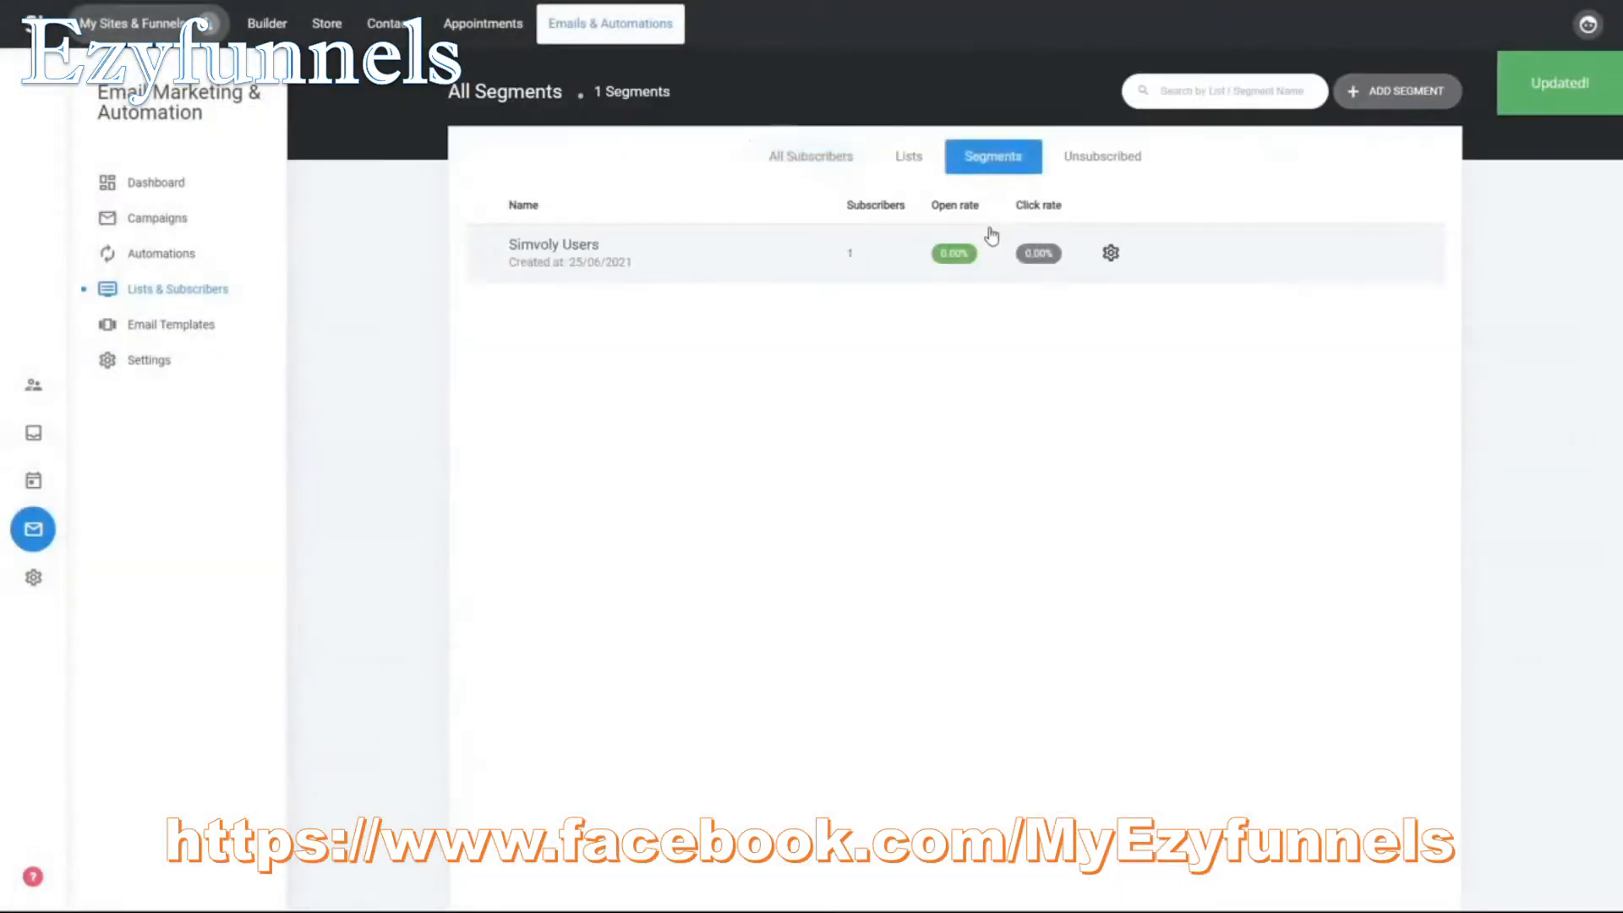
- Review the Simvoly Users segment and the unsubscribed contacts
left_click(588, 250)
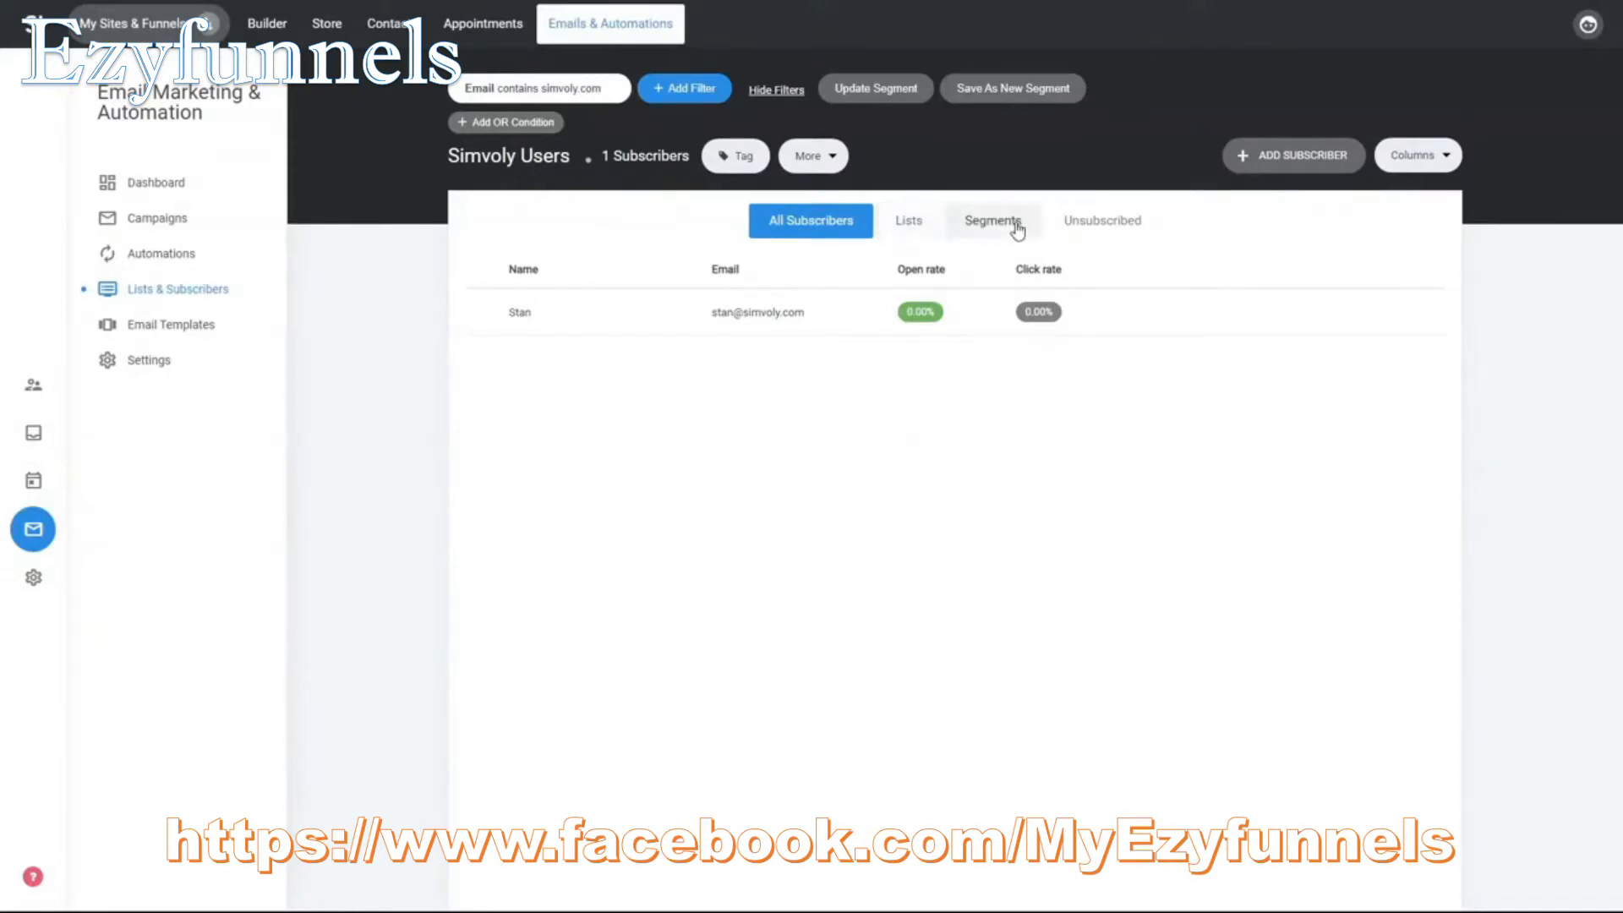
left_click(1115, 219)
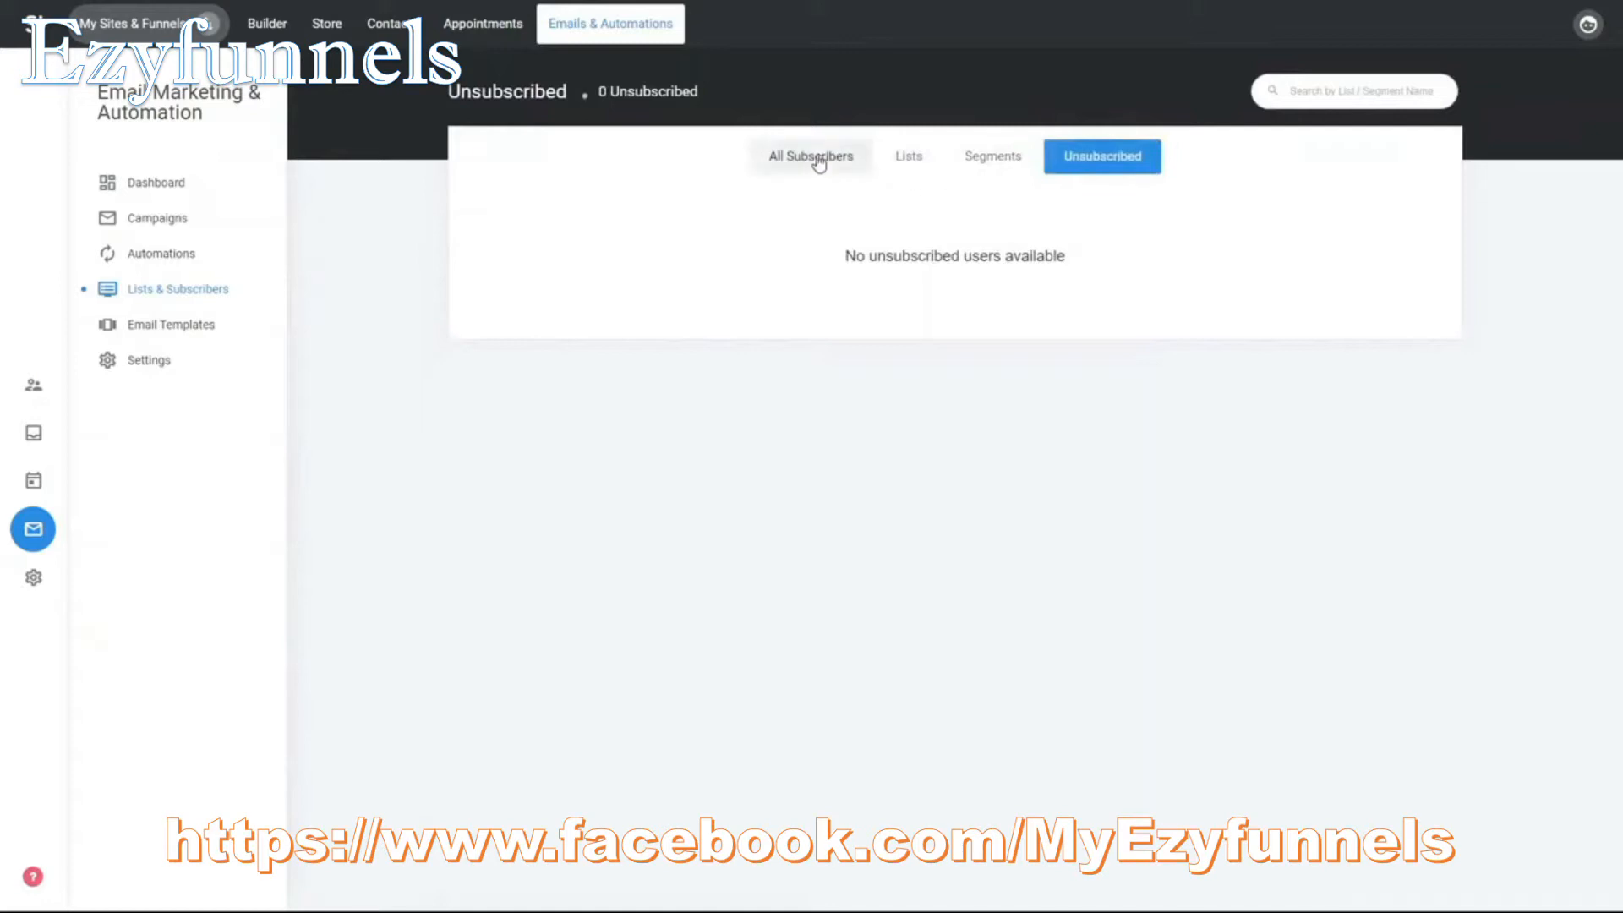
left_click(818, 161)
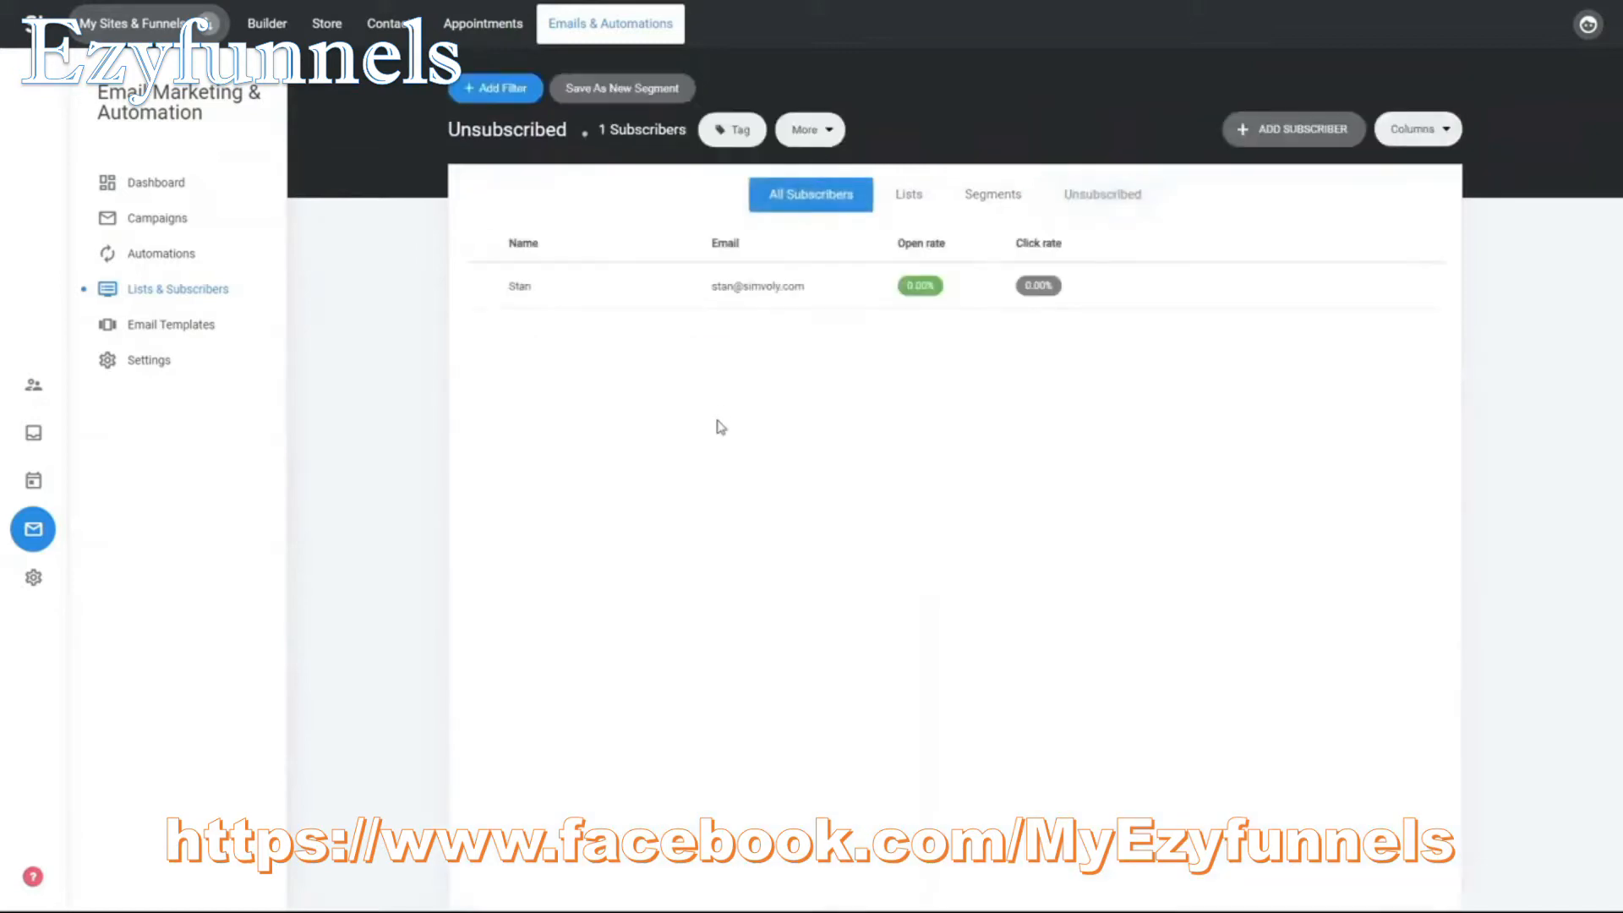
- Open the subscriber's contact page and add the contact to List 1
left_click(787, 290)
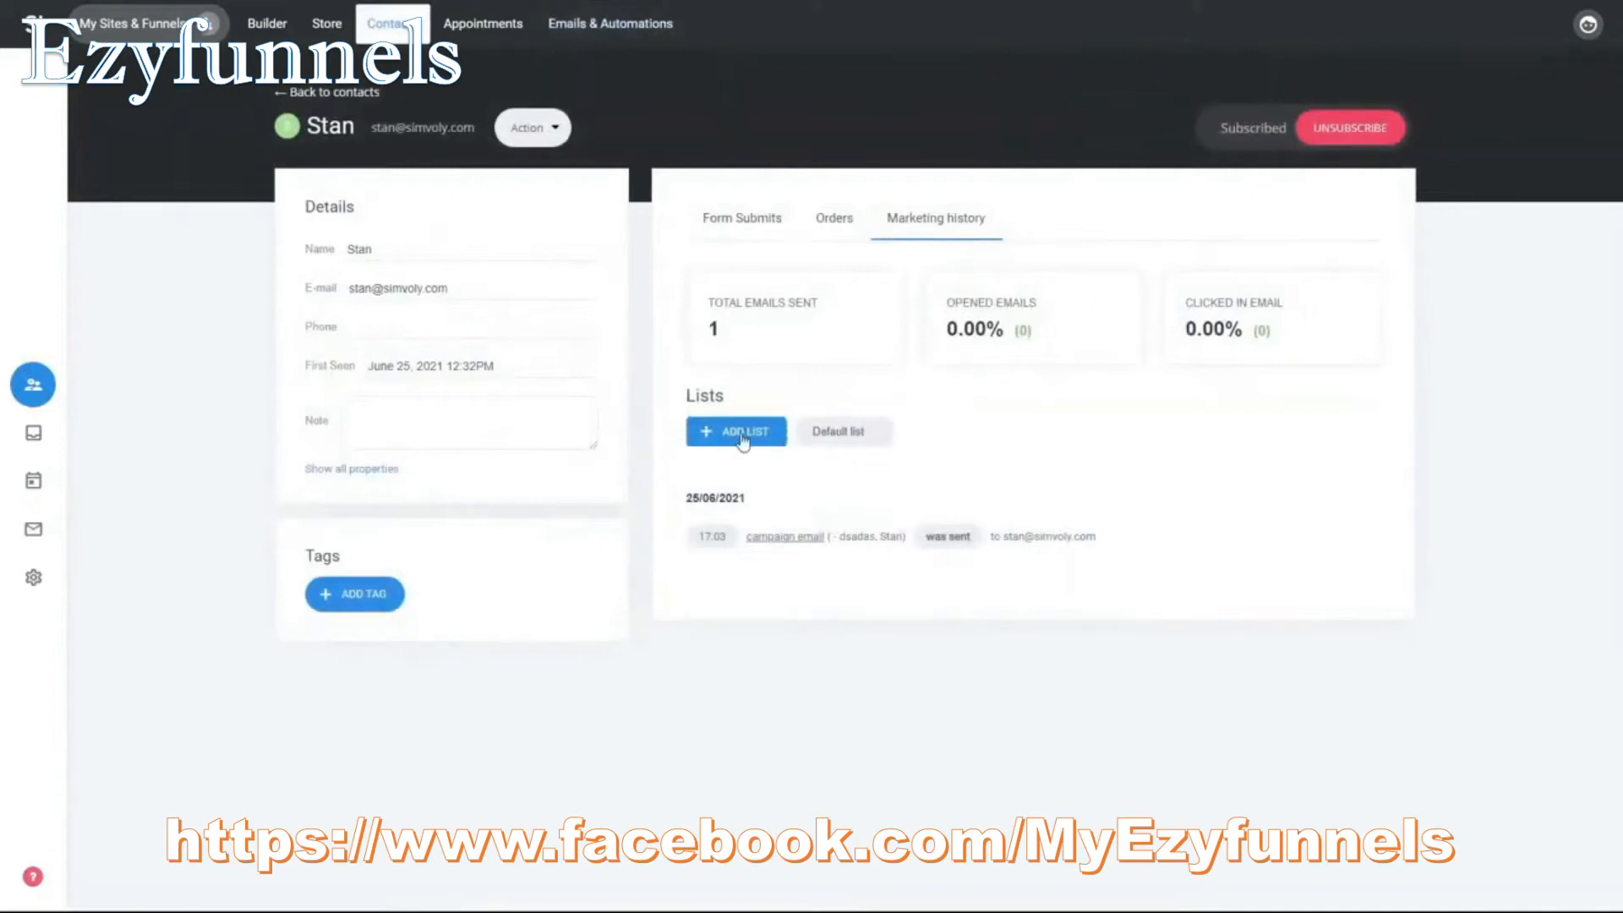
left_click(744, 441)
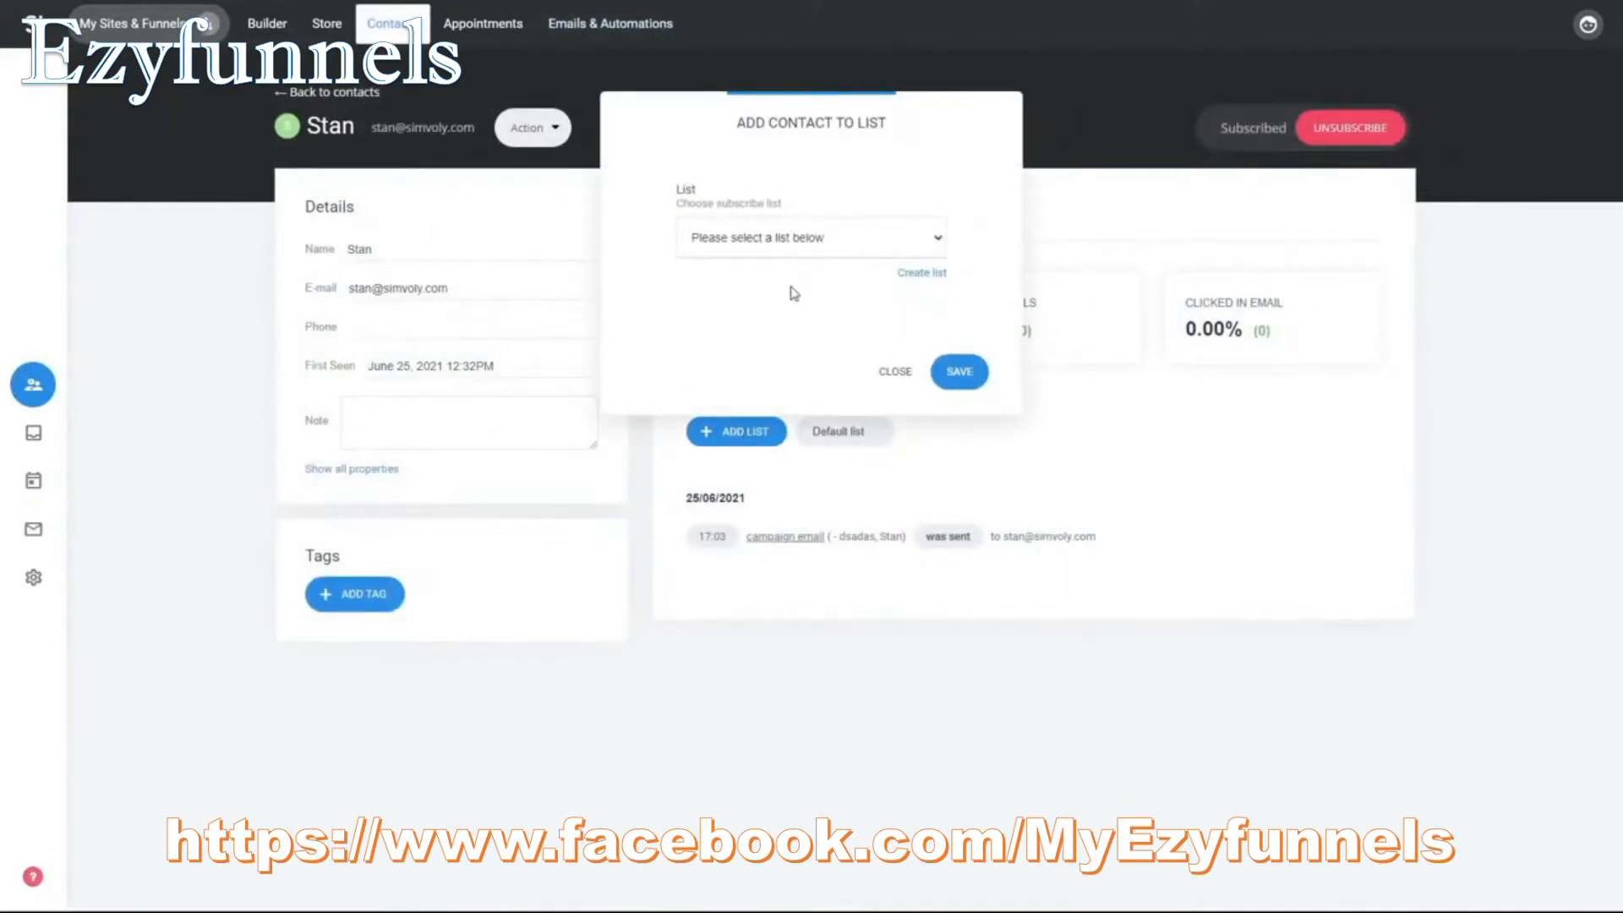
left_click(786, 305)
left_click(956, 372)
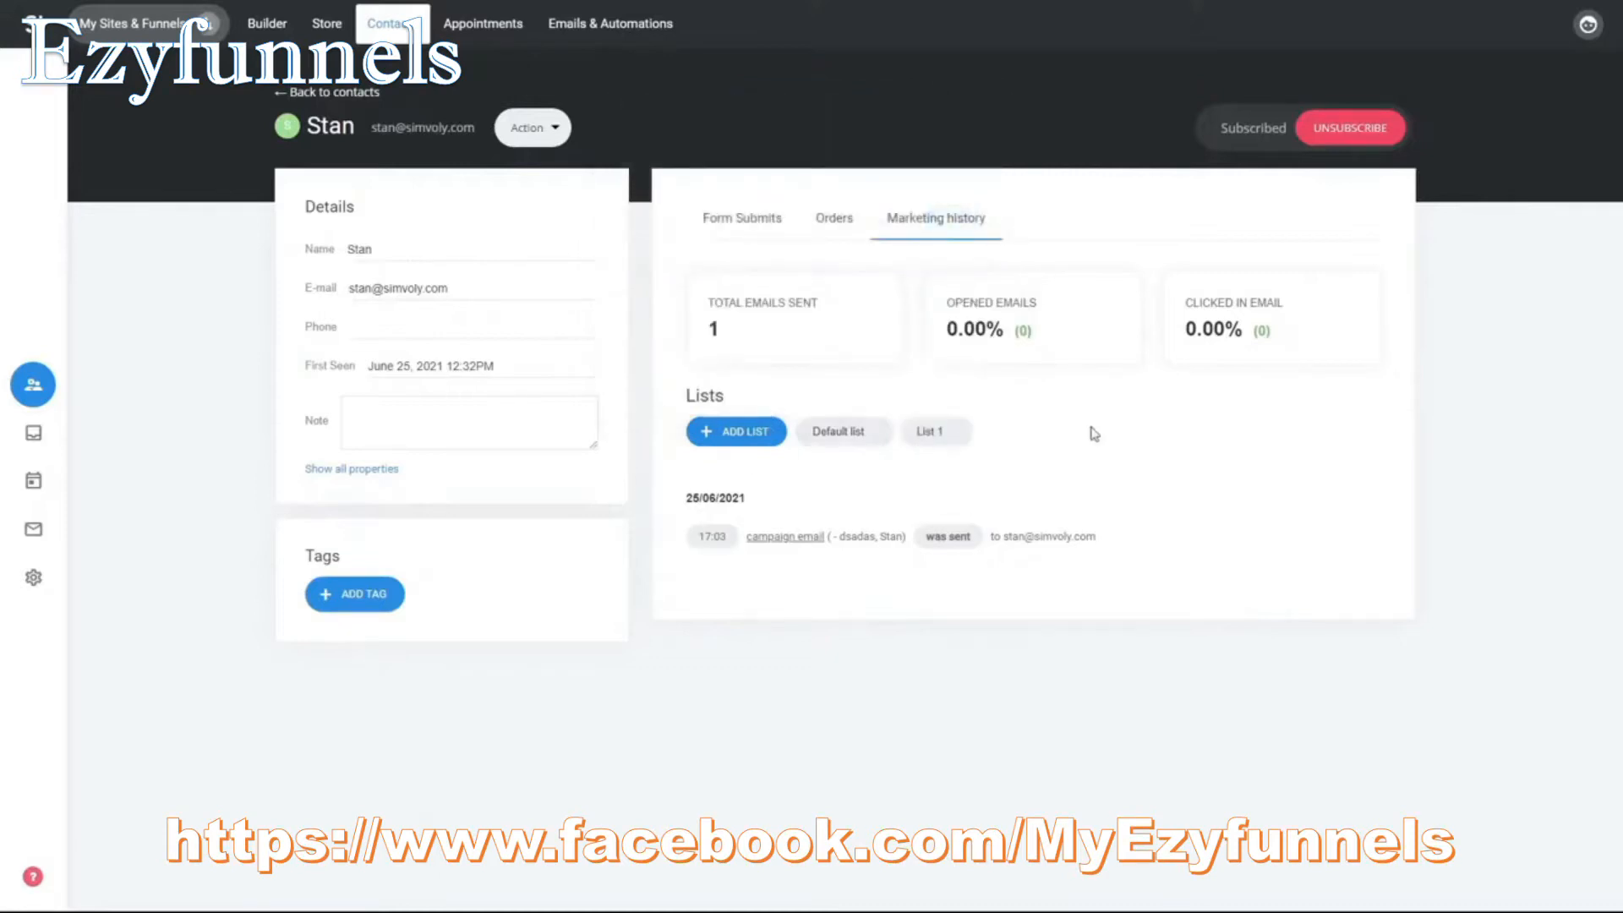
mouse_move(816, 442)
mouse_move(948, 449)
left_click(32, 529)
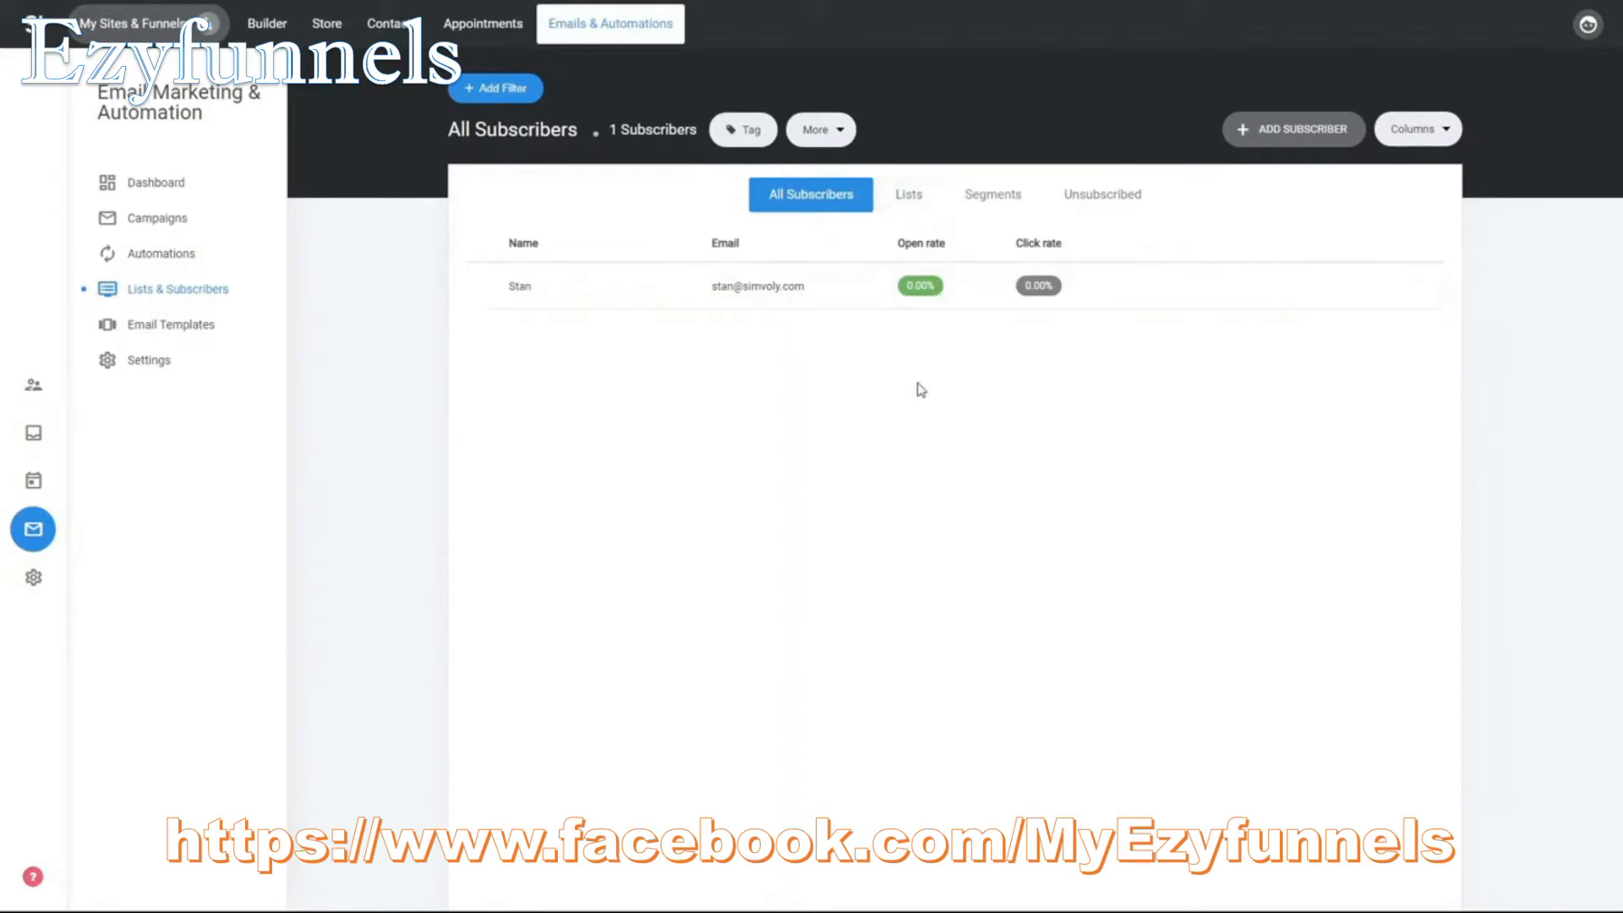
left_click(833, 132)
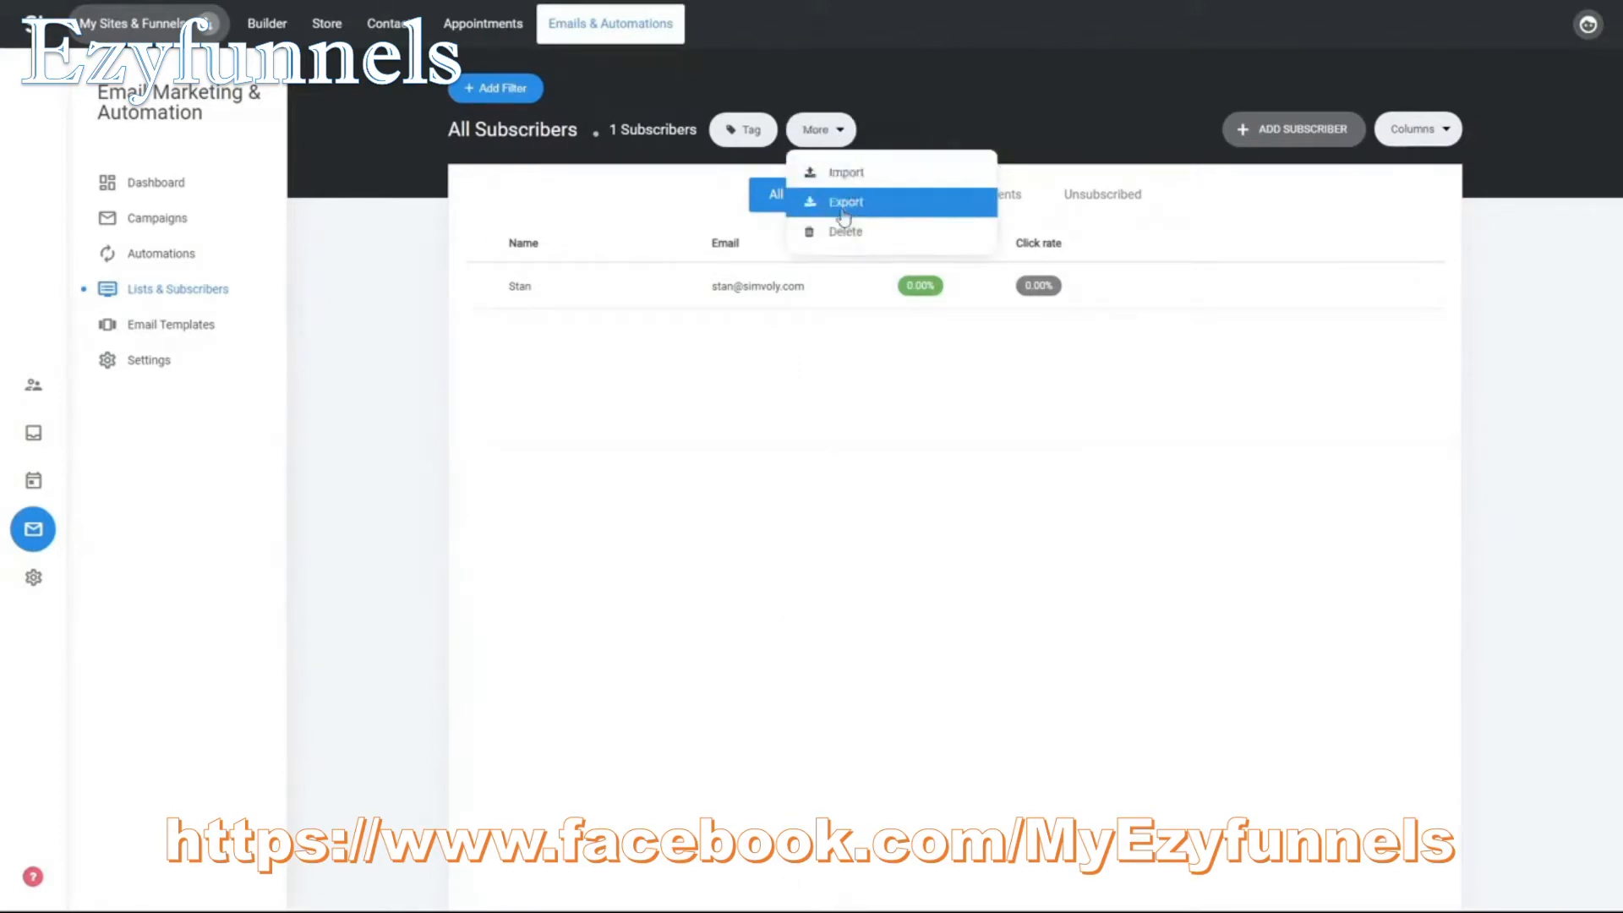
left_click(864, 173)
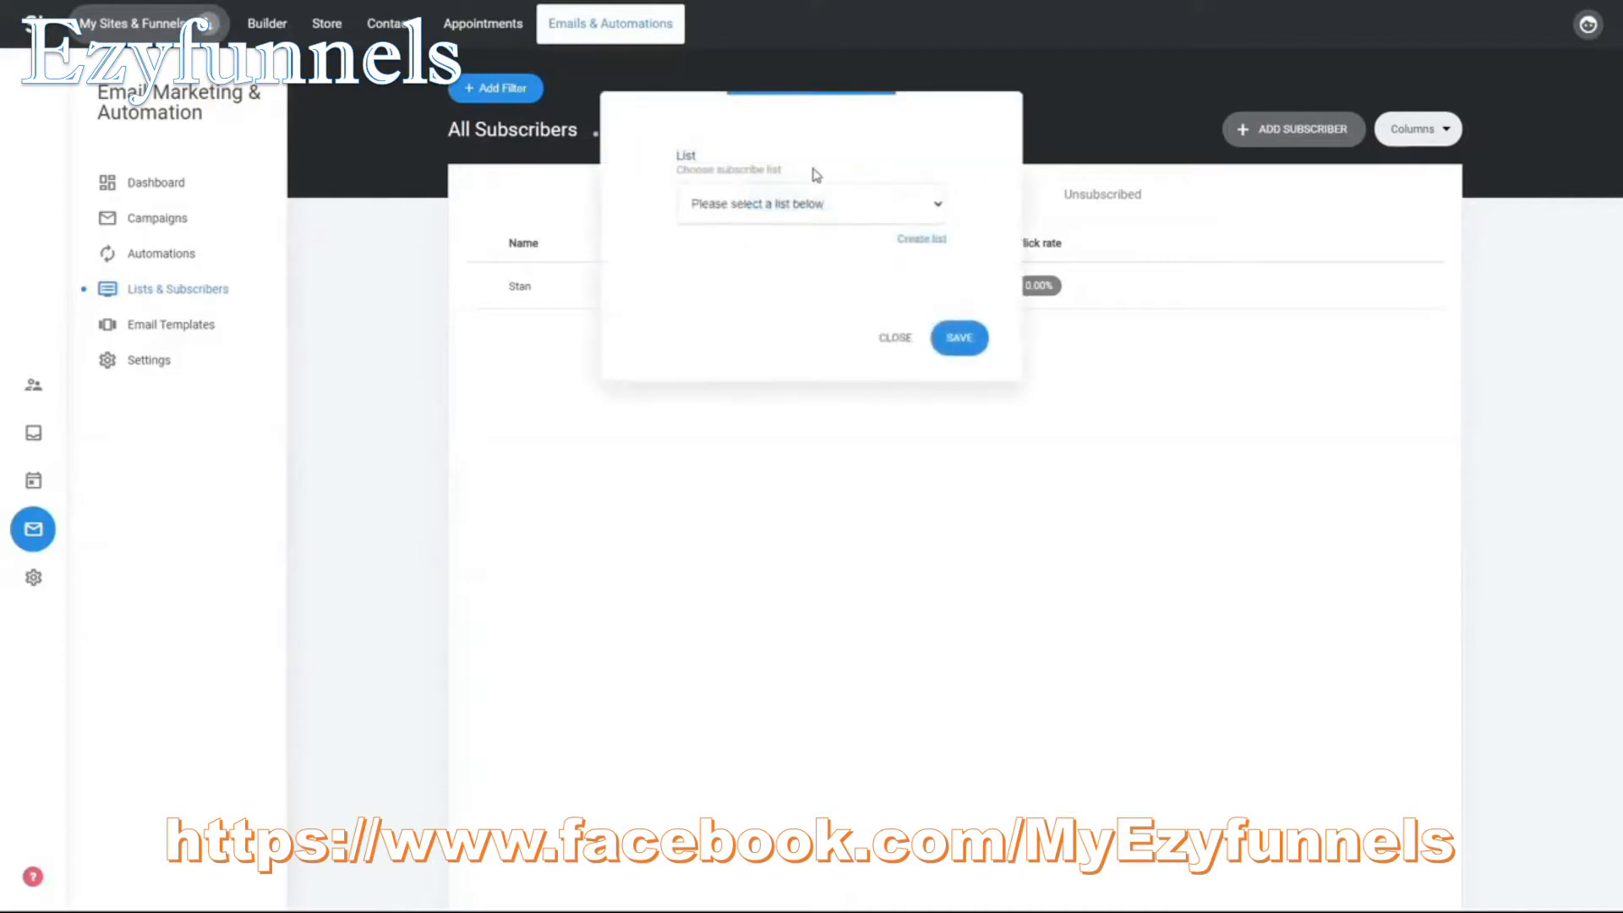
left_click(876, 214)
left_click(828, 267)
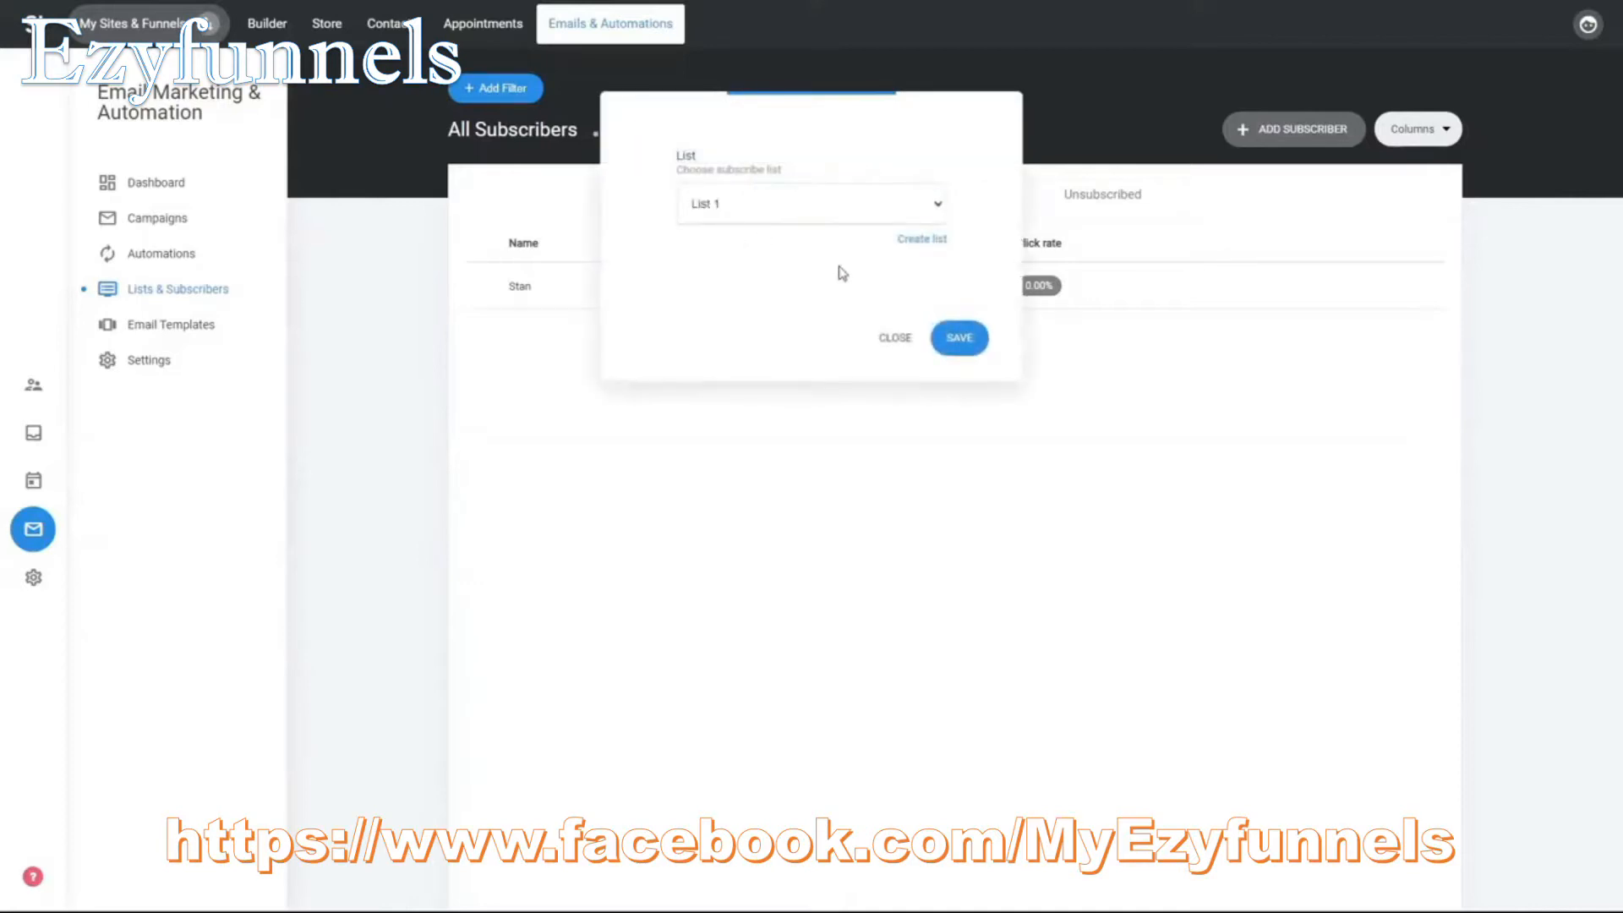
left_click(897, 339)
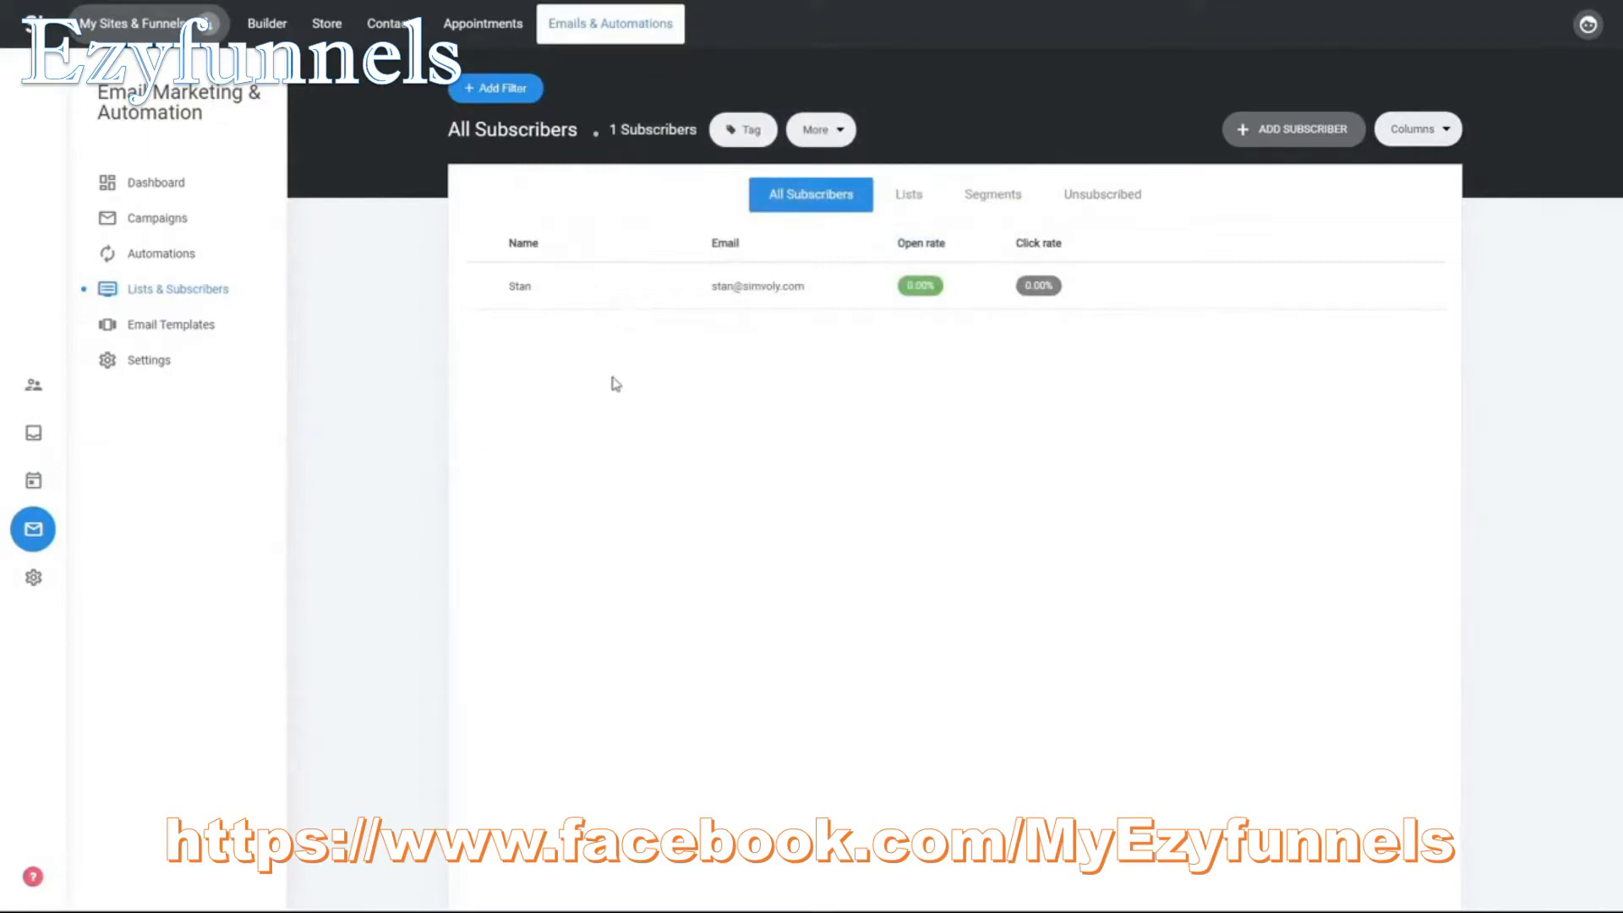
- Review the subscriber counts of the lists and the full subscriber list
left_click(916, 205)
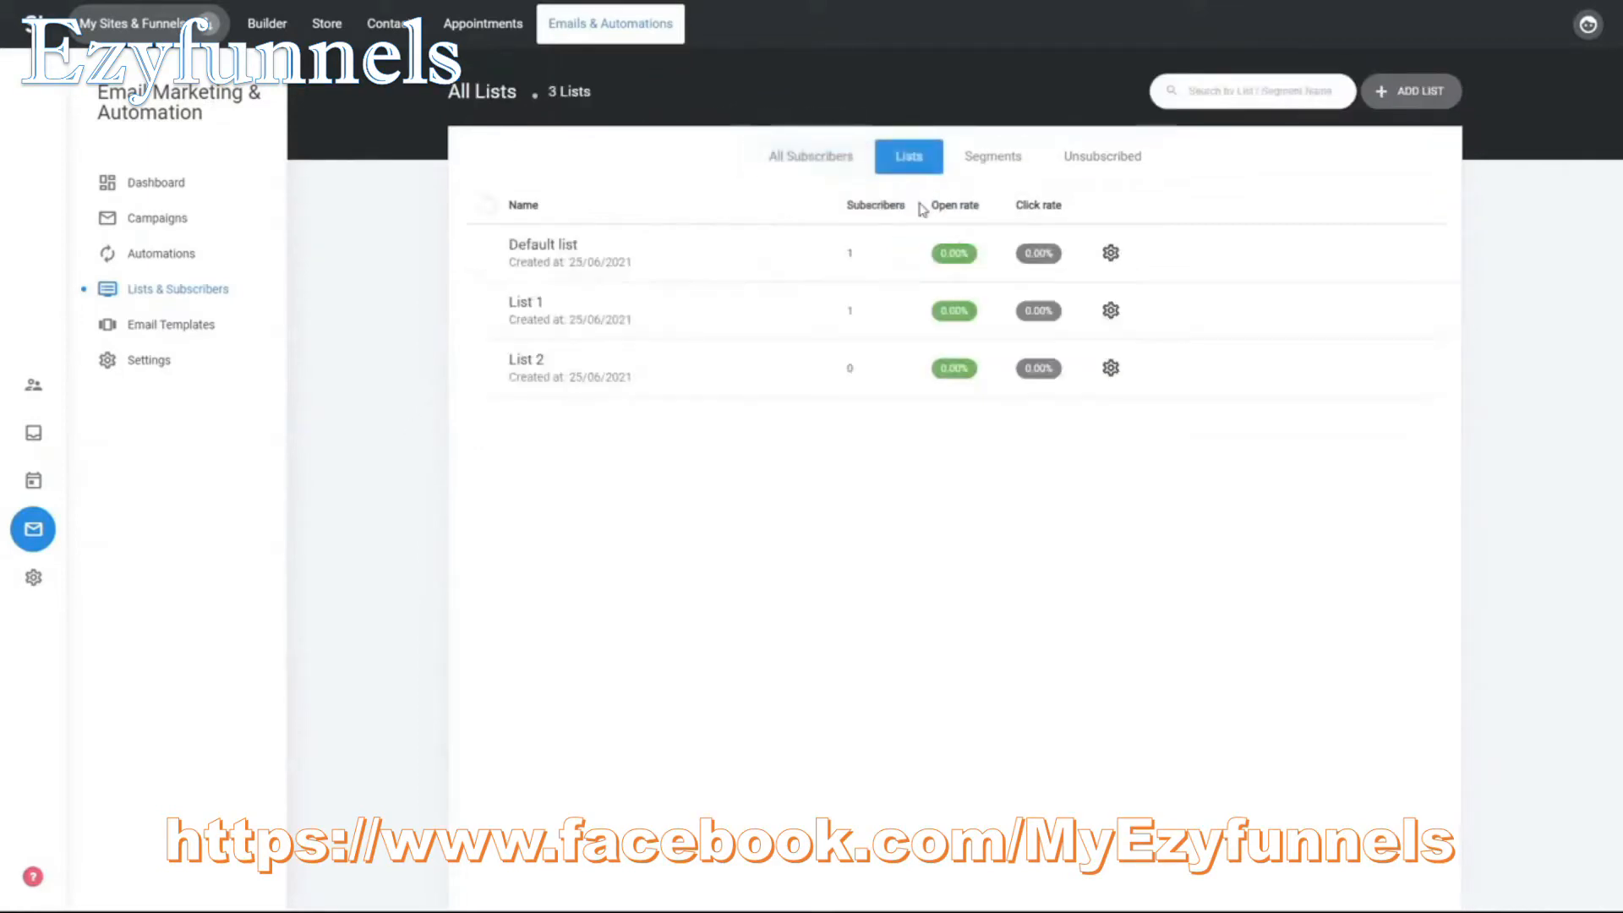
left_click(801, 161)
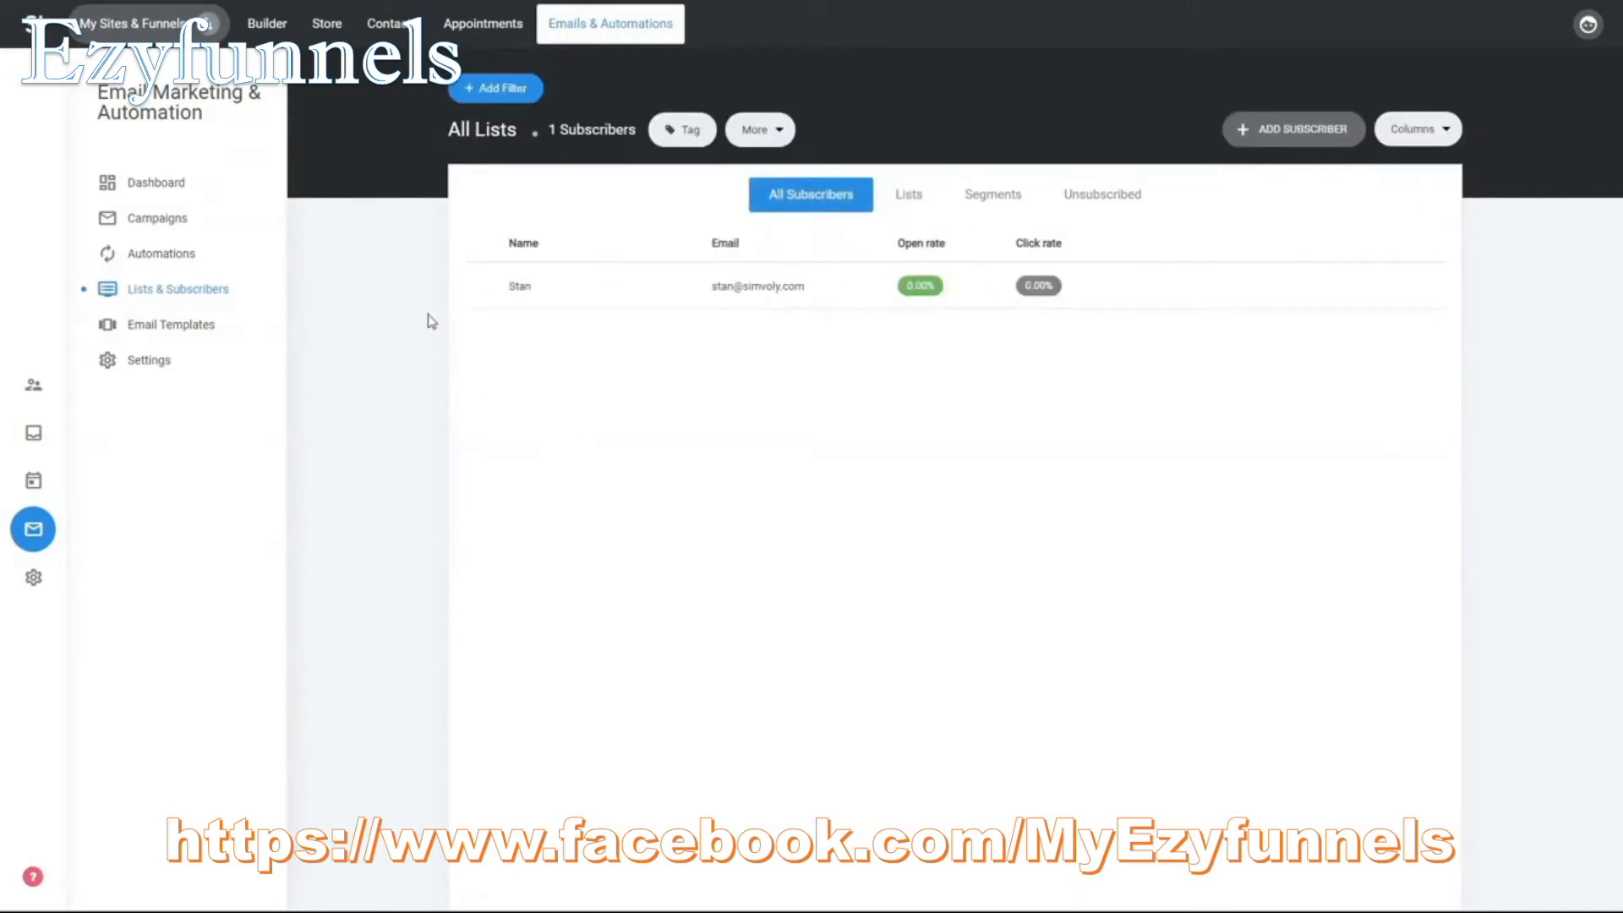
- Open the settings of the email form inside the landing page popup in the builder
left_click(279, 31)
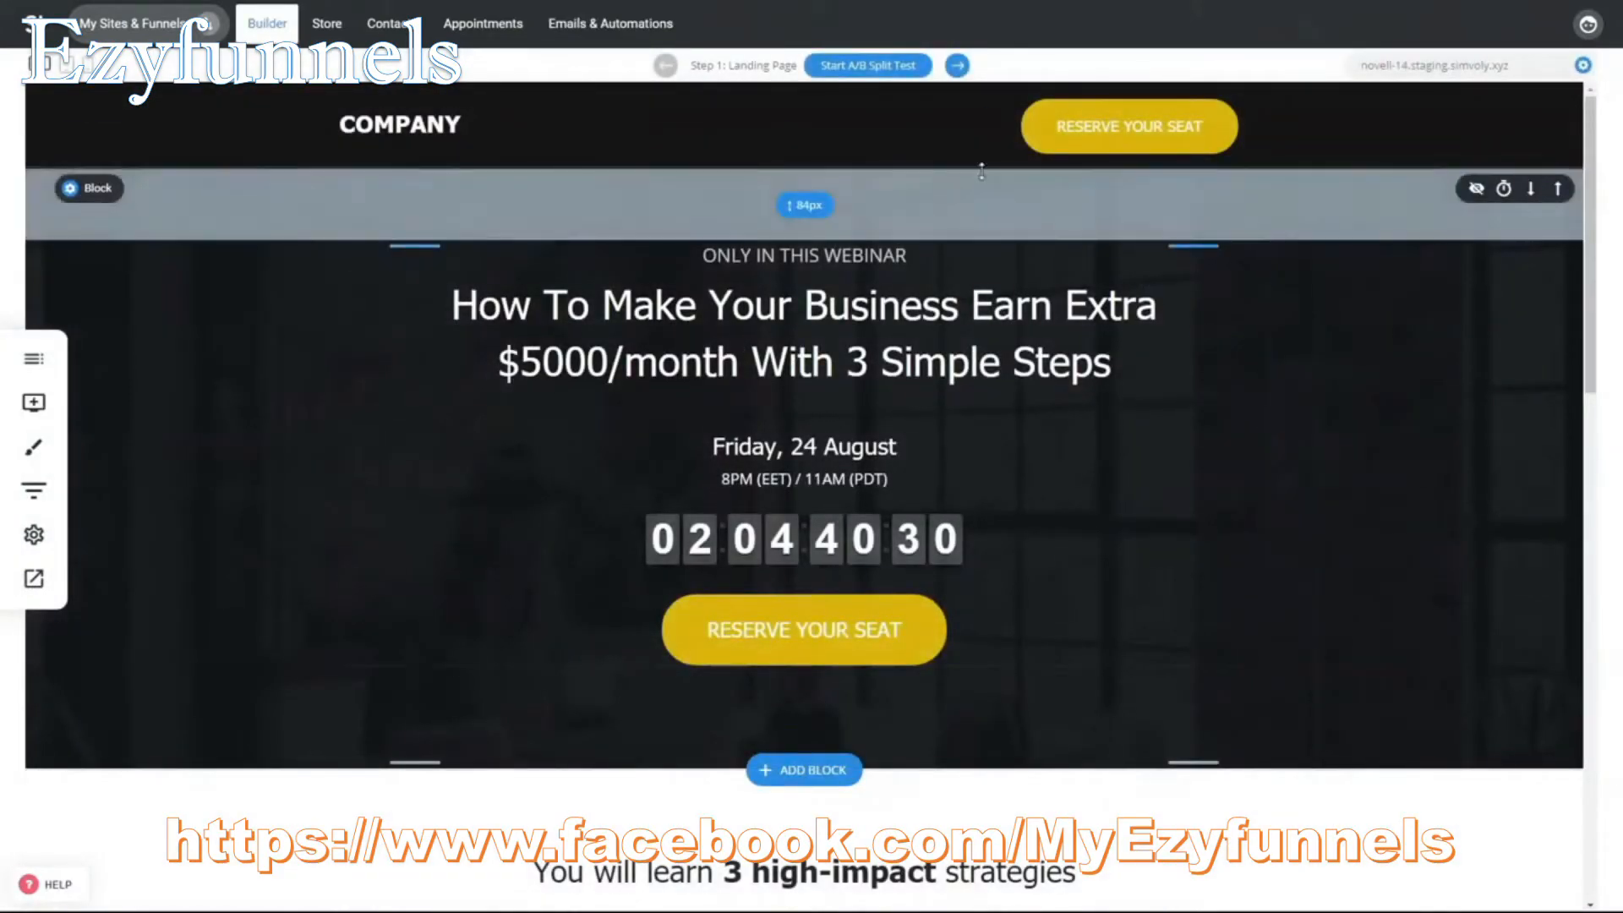
left_click(959, 66)
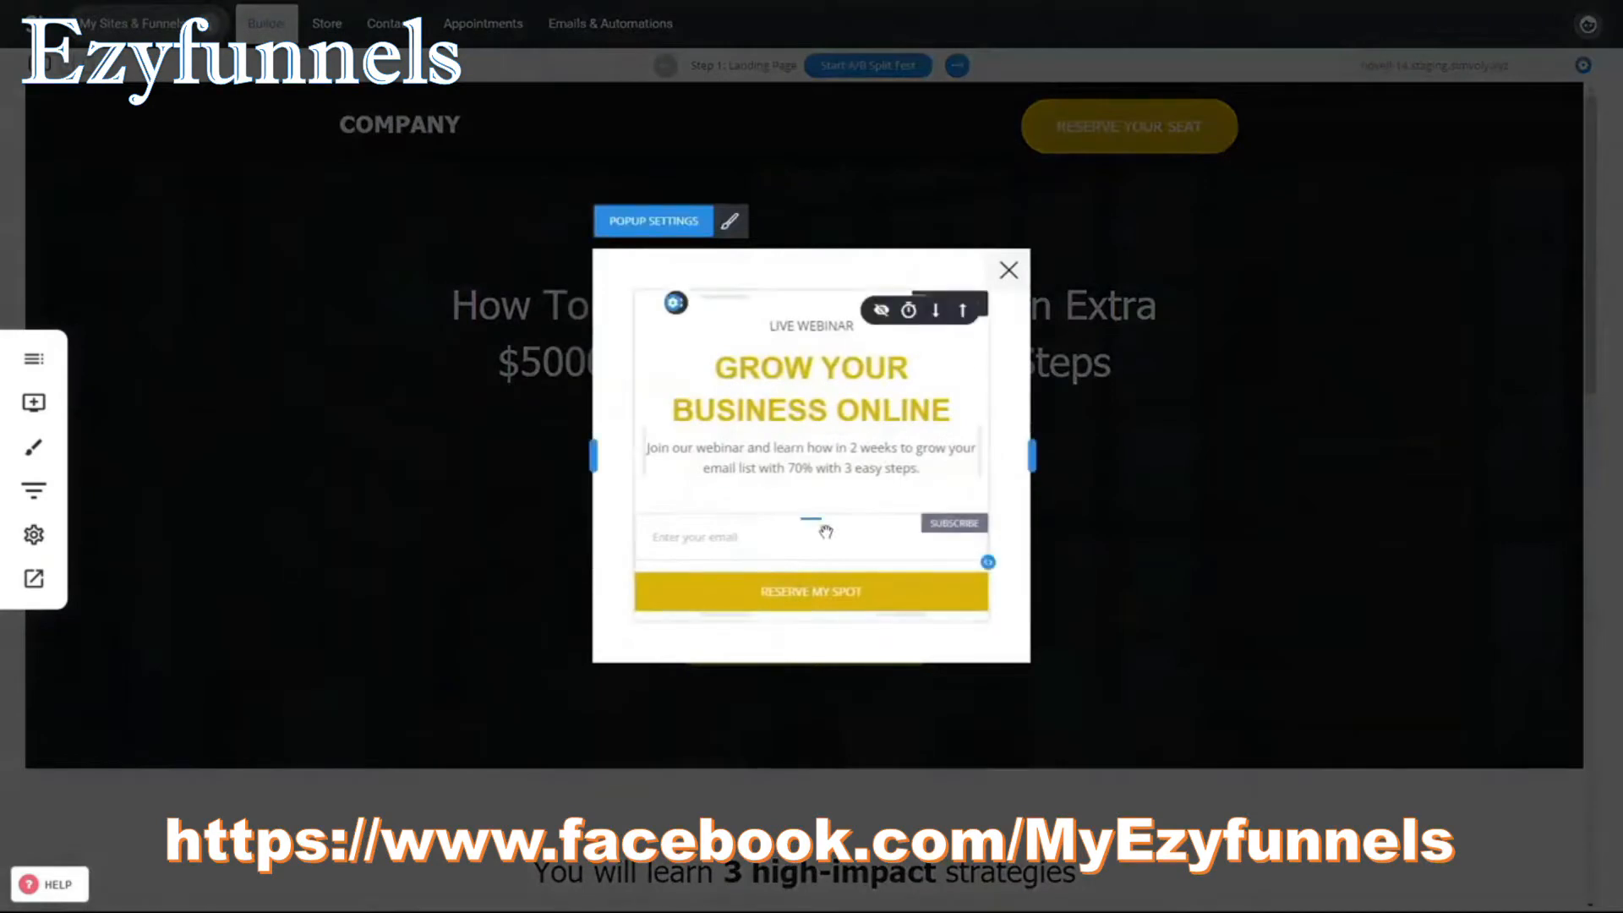
left_click(864, 569)
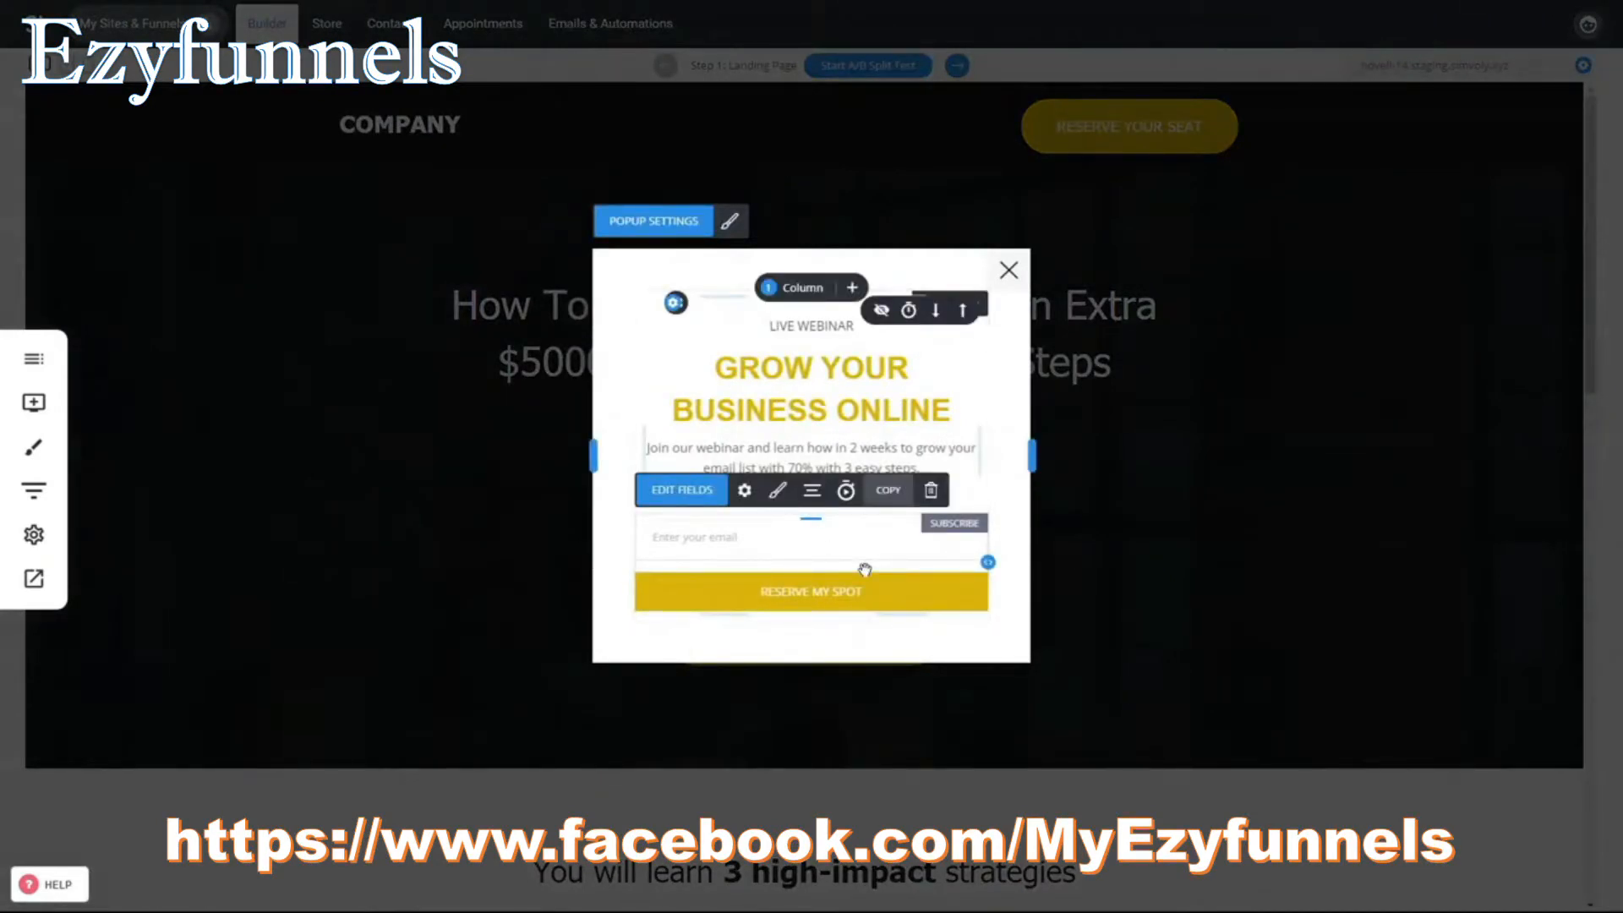
left_click(751, 501)
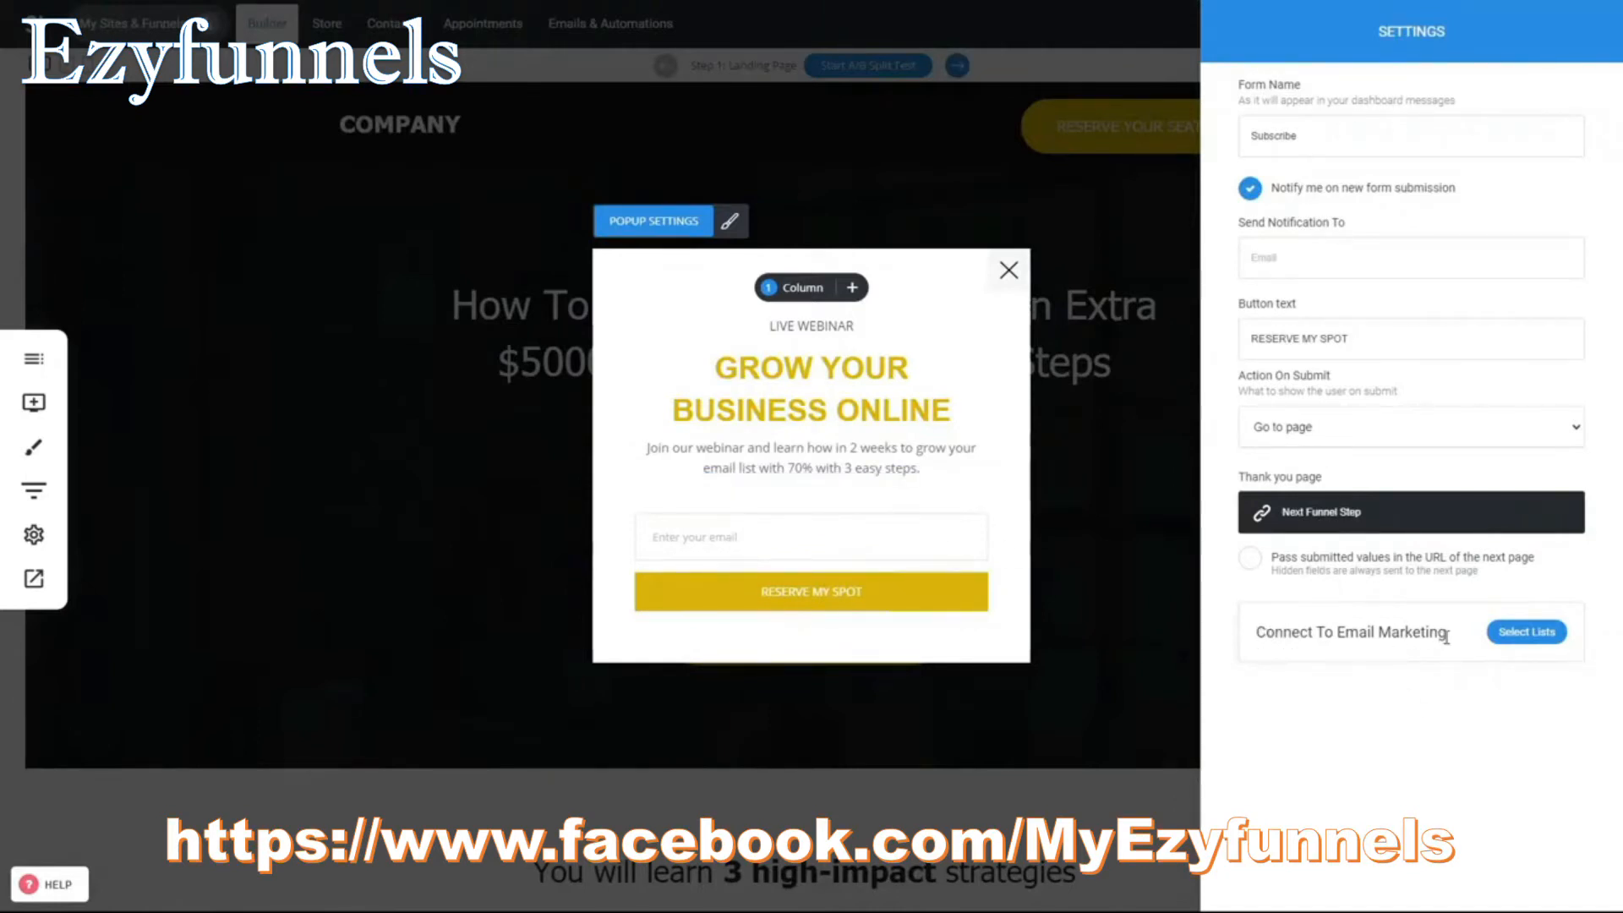
- Connect the popup form to List 1 for email marketing
left_click(1528, 633)
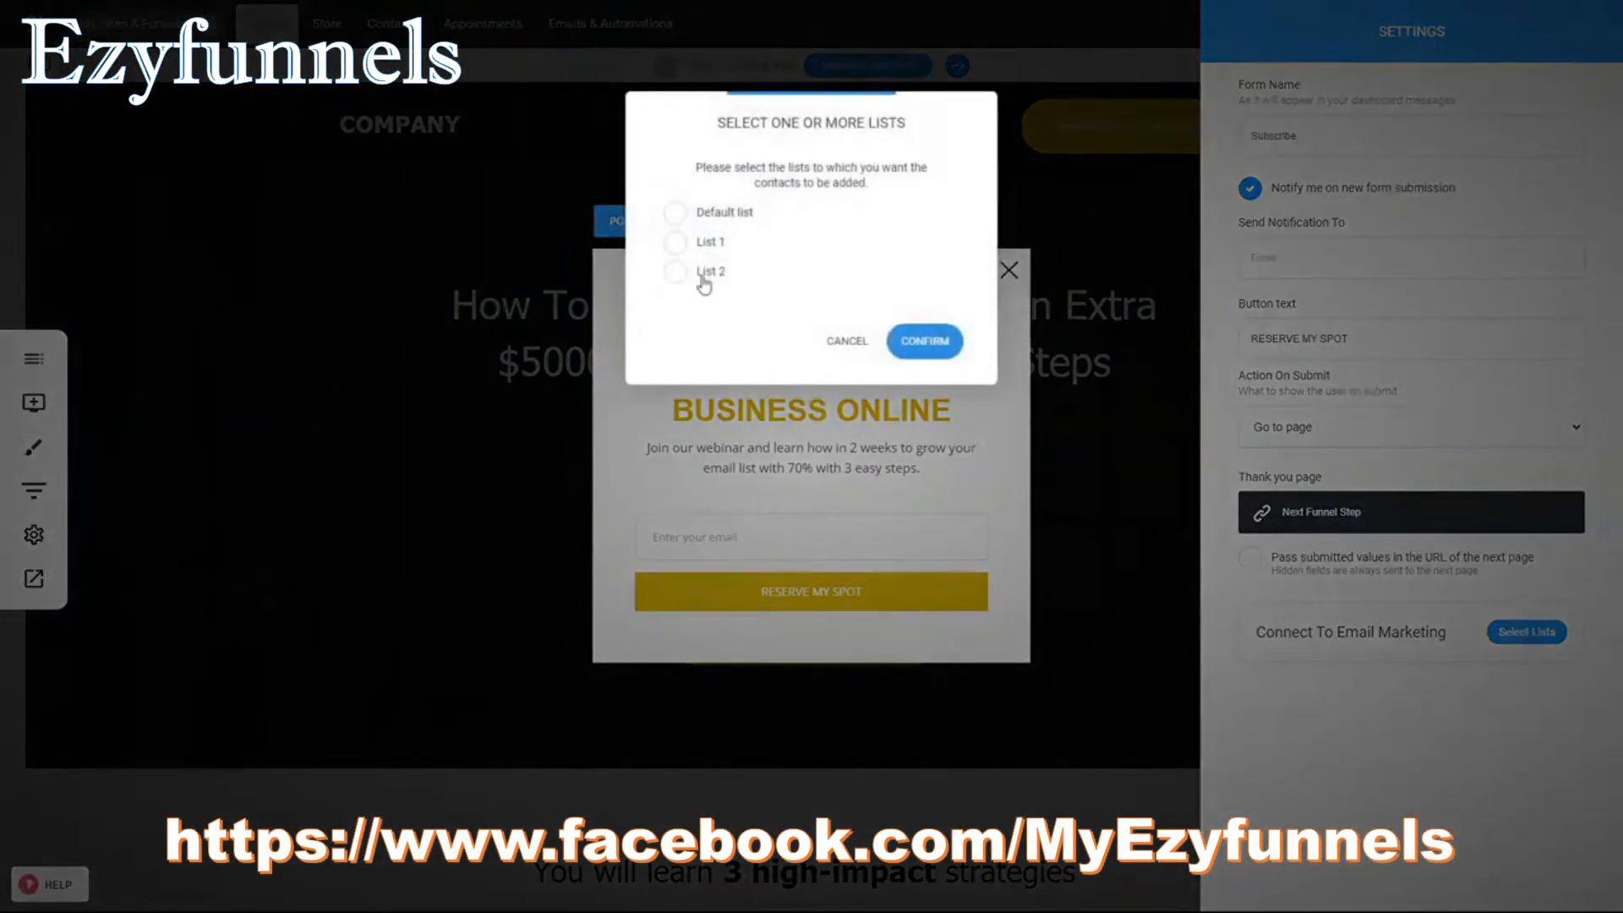
left_click(711, 245)
left_click(922, 340)
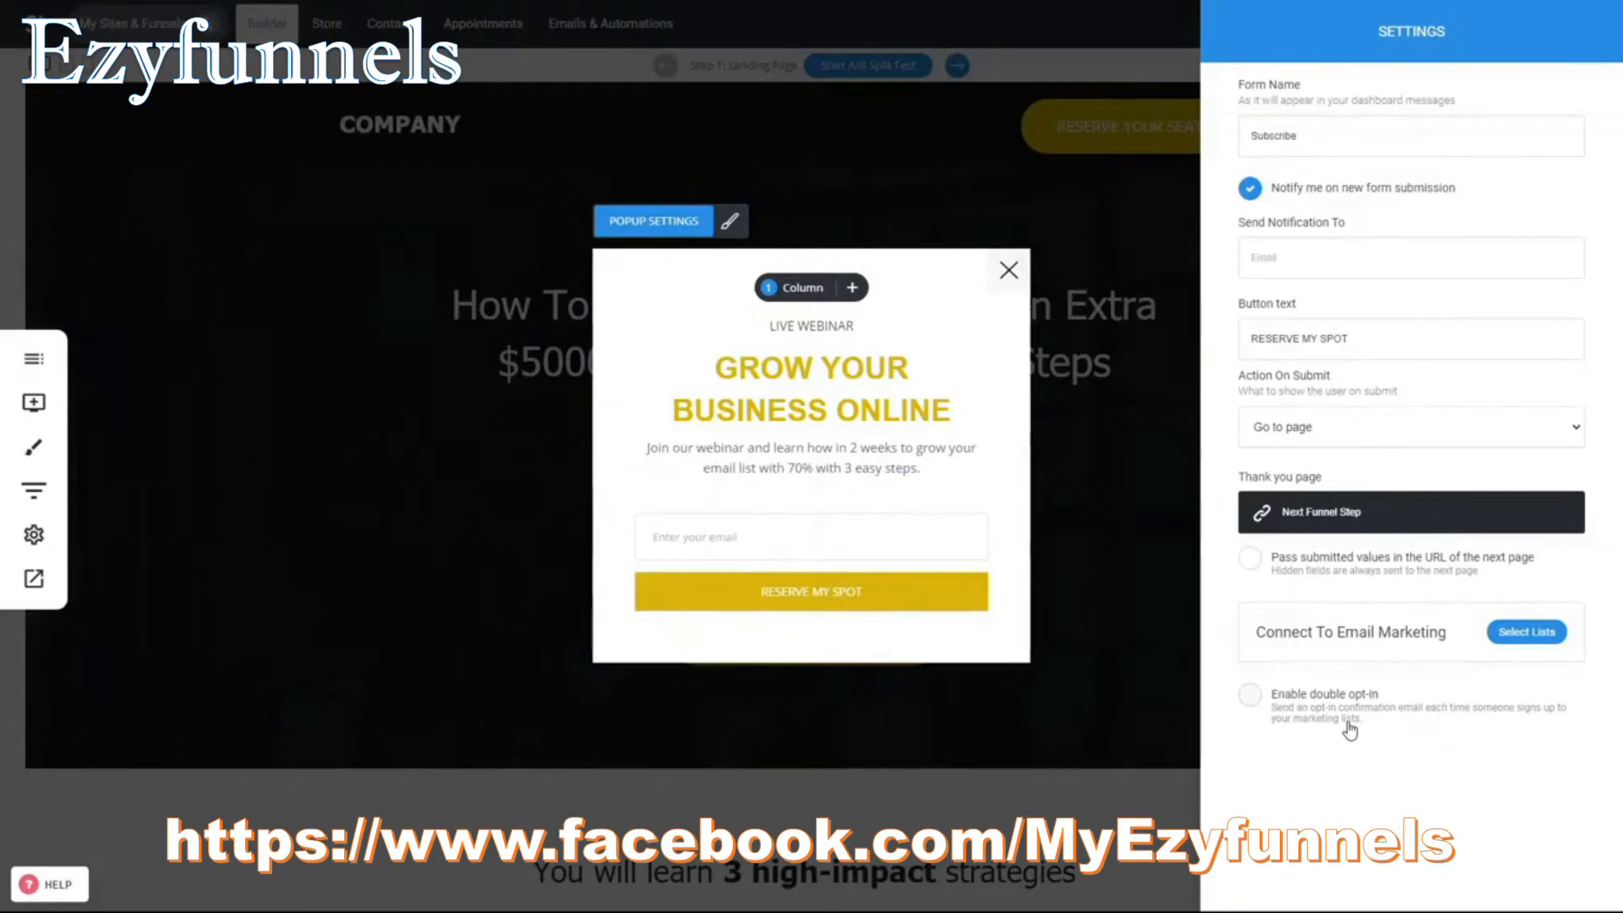
- Save the landing page popup with the form's new email list connection
left_click(880, 573)
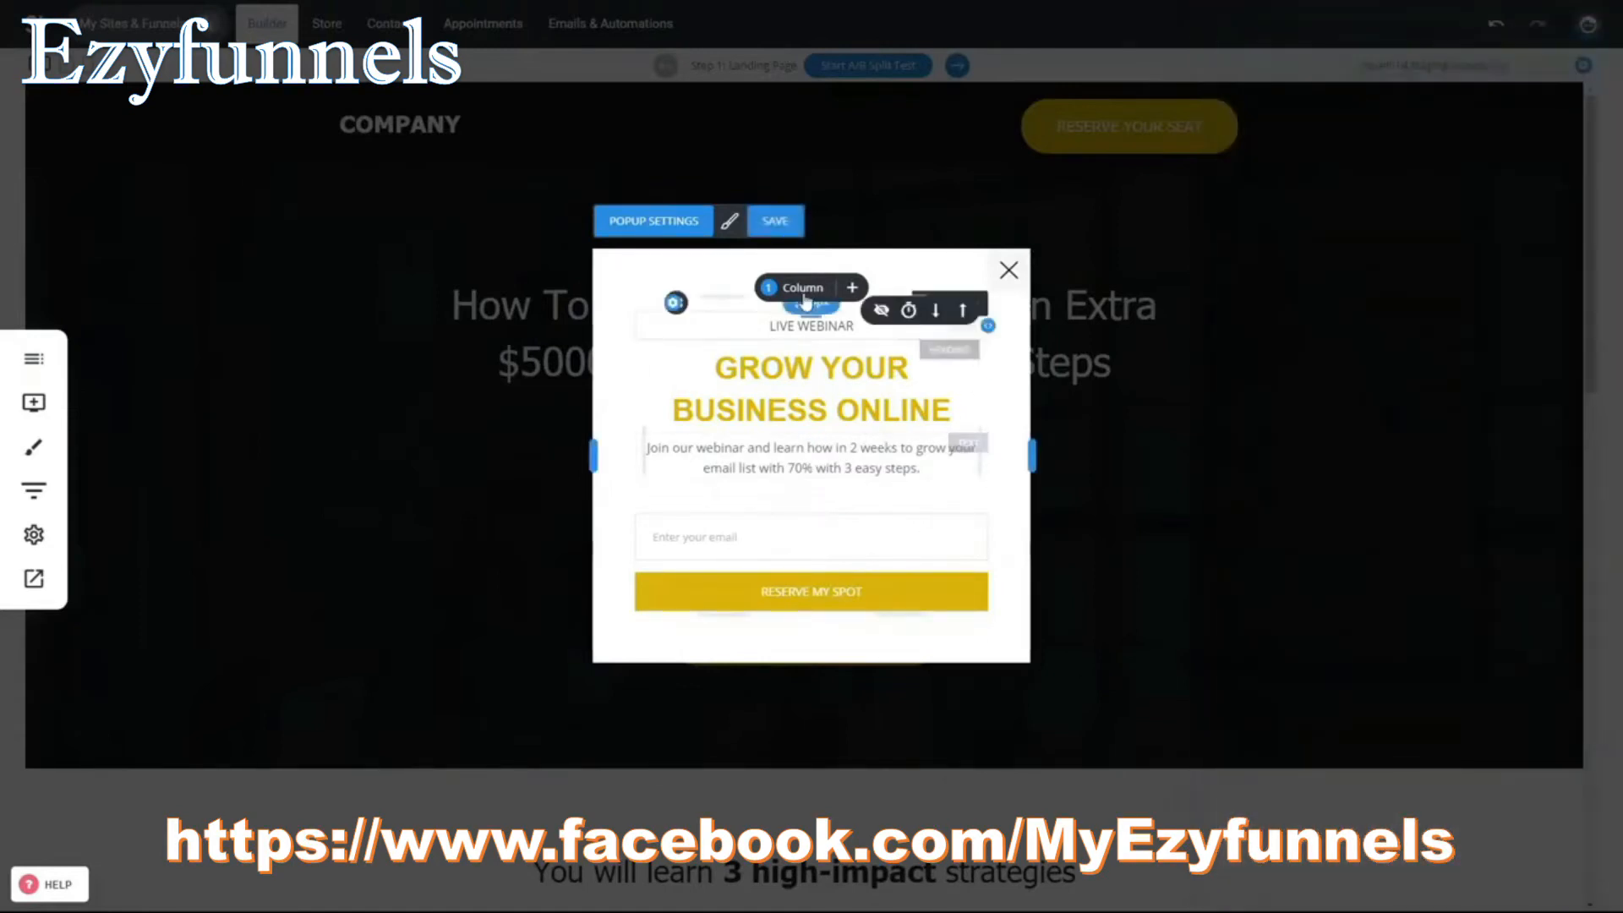
left_click(777, 223)
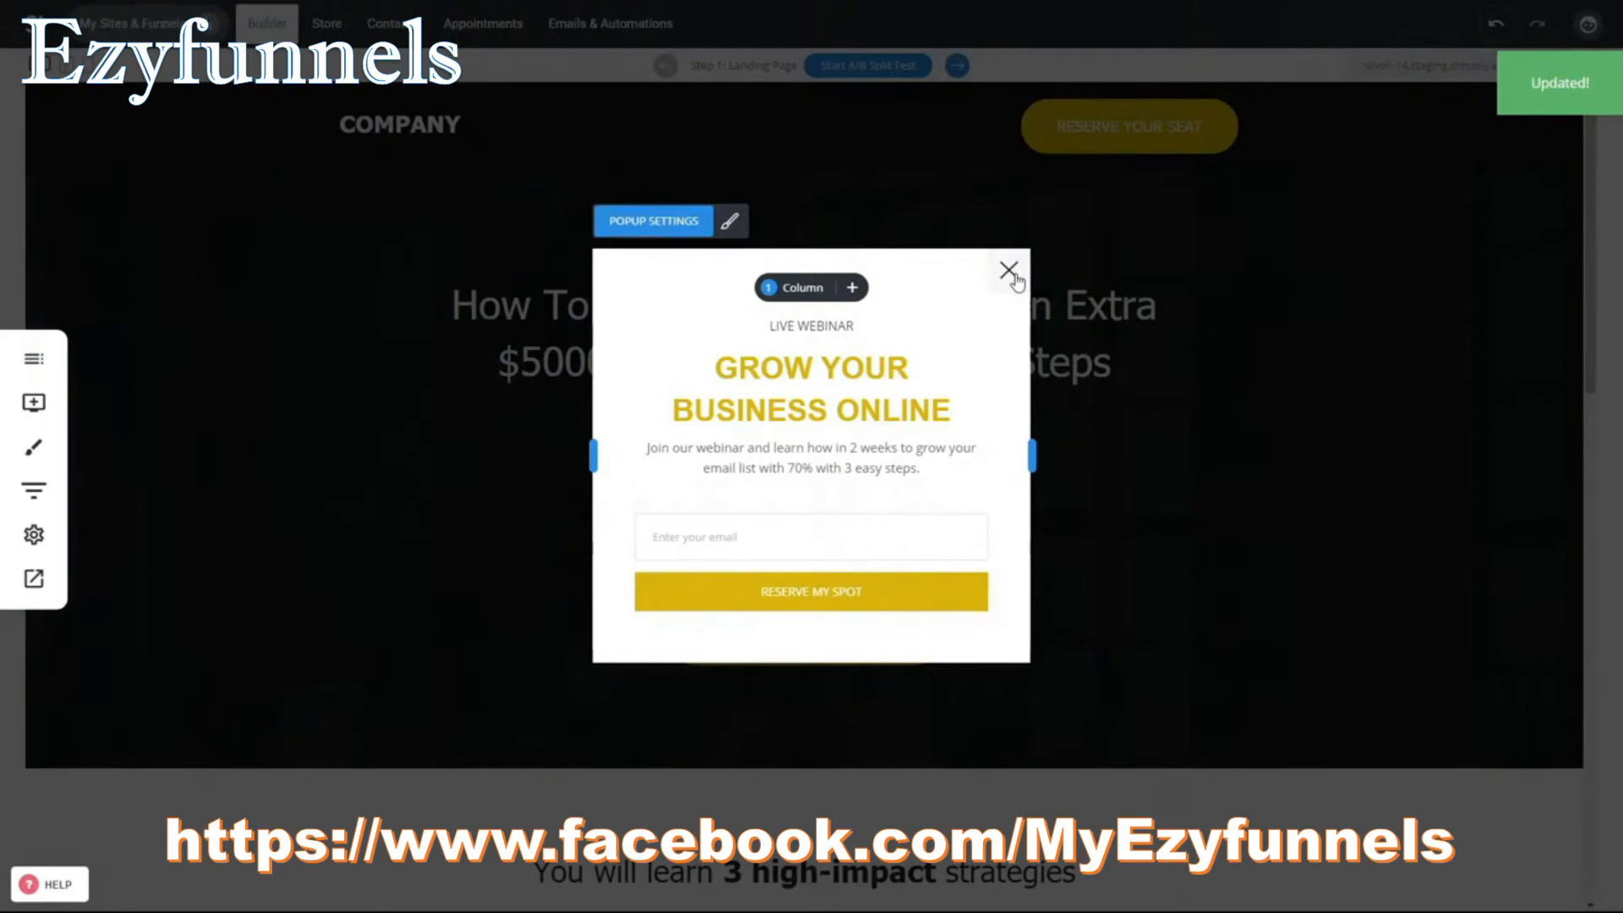
- Reopen the popup form's settings to check which email lists it connects to, then close the popup
left_click(747, 562)
left_click(744, 491)
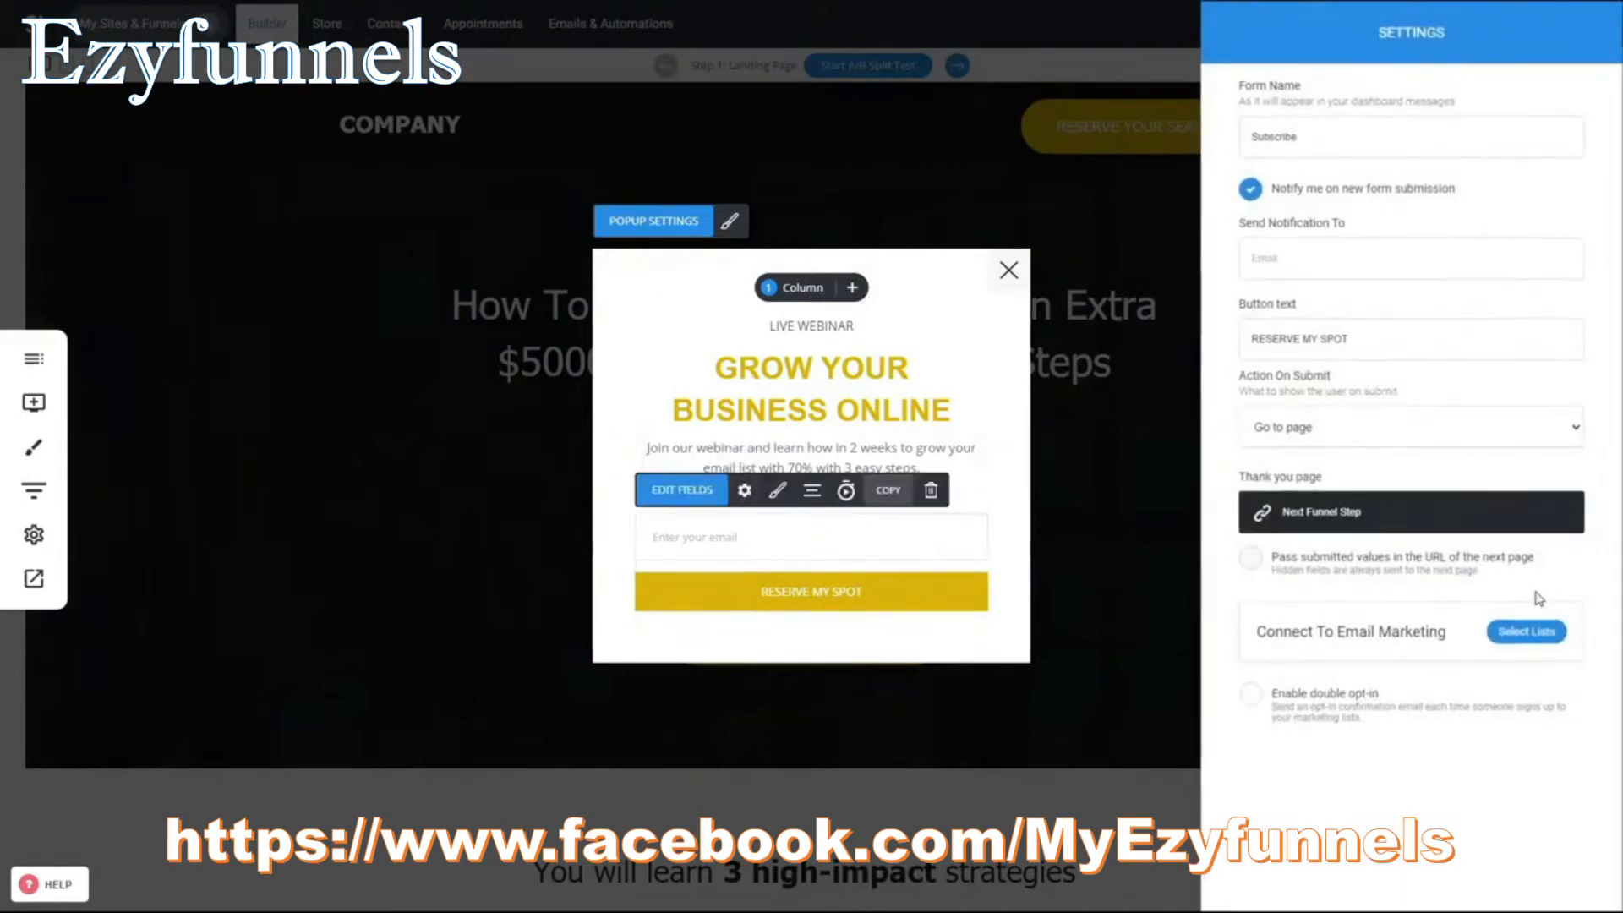
left_click(1541, 632)
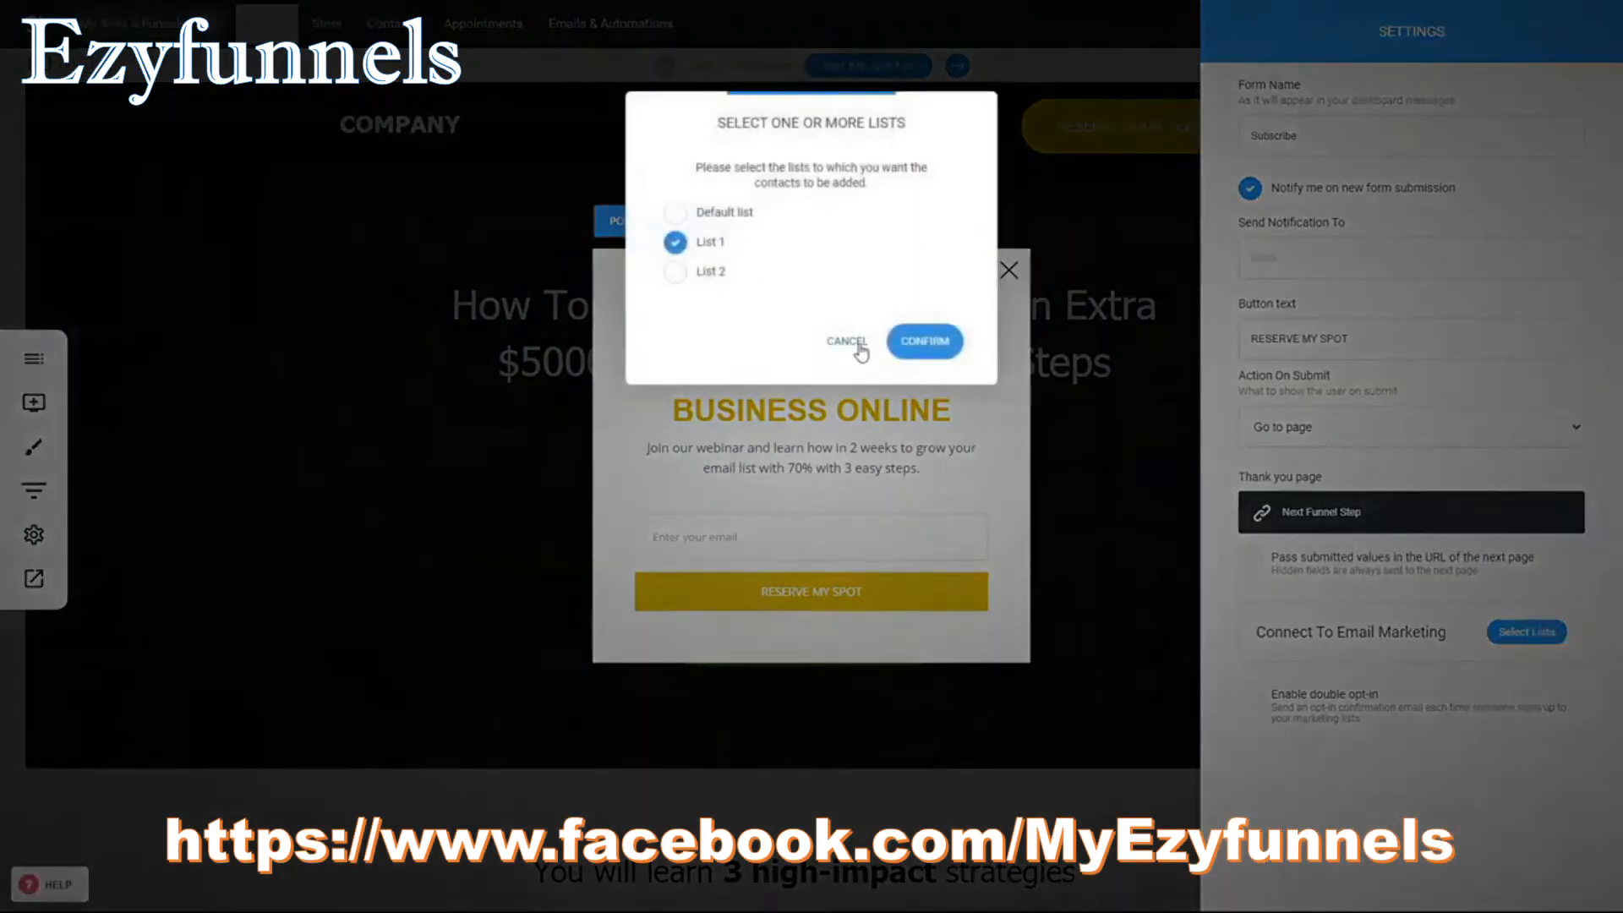
left_click(848, 341)
left_click(1011, 274)
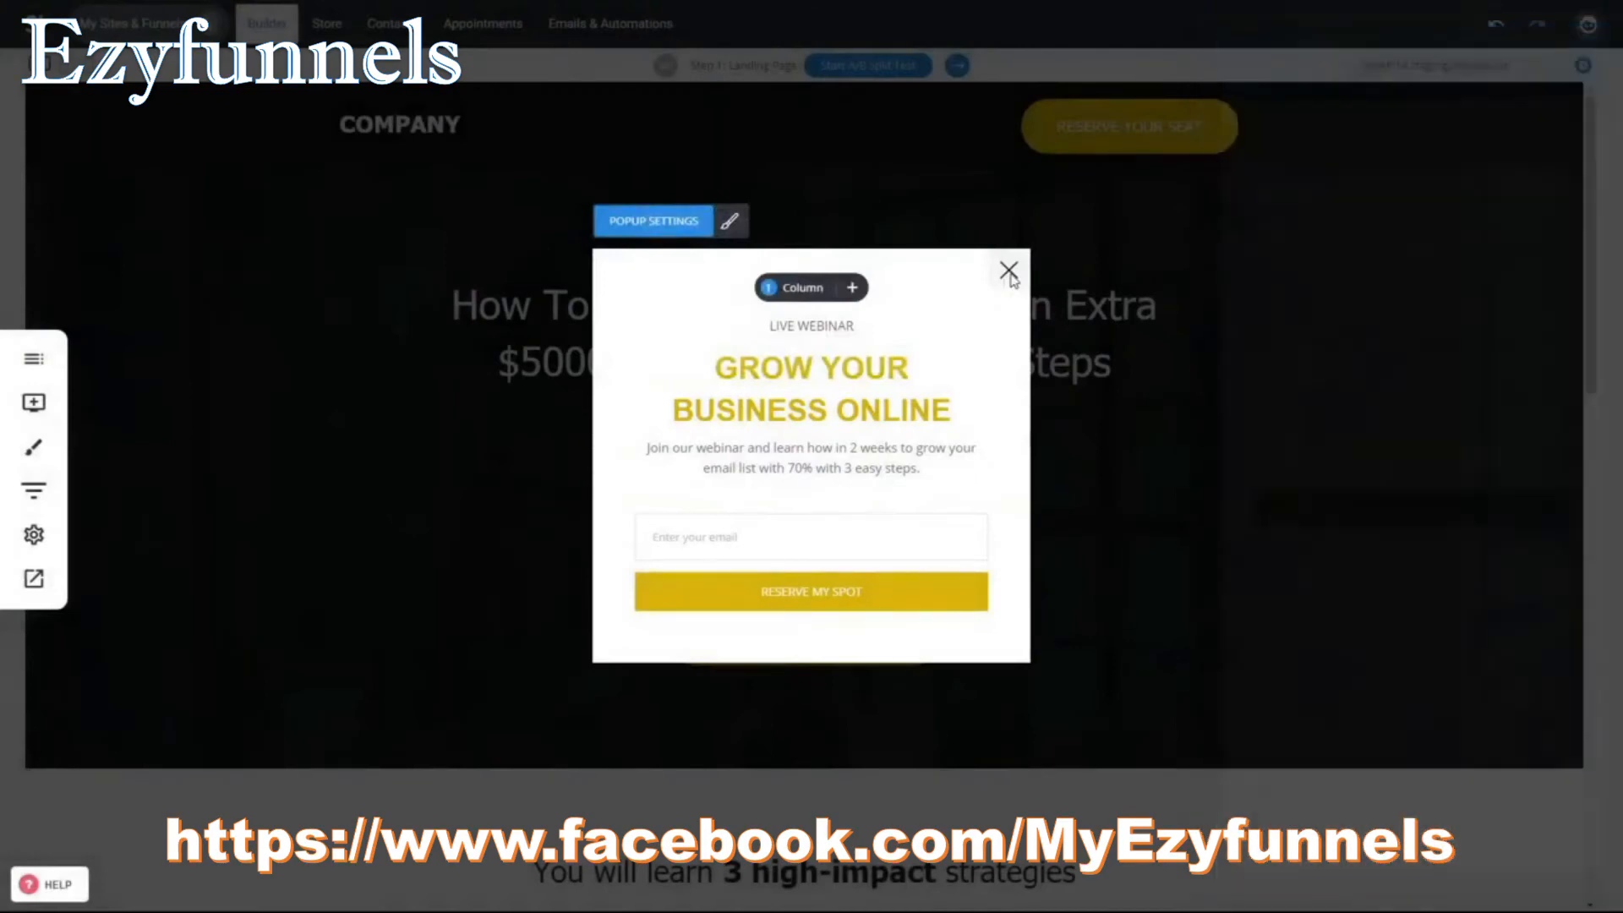
left_click(1011, 272)
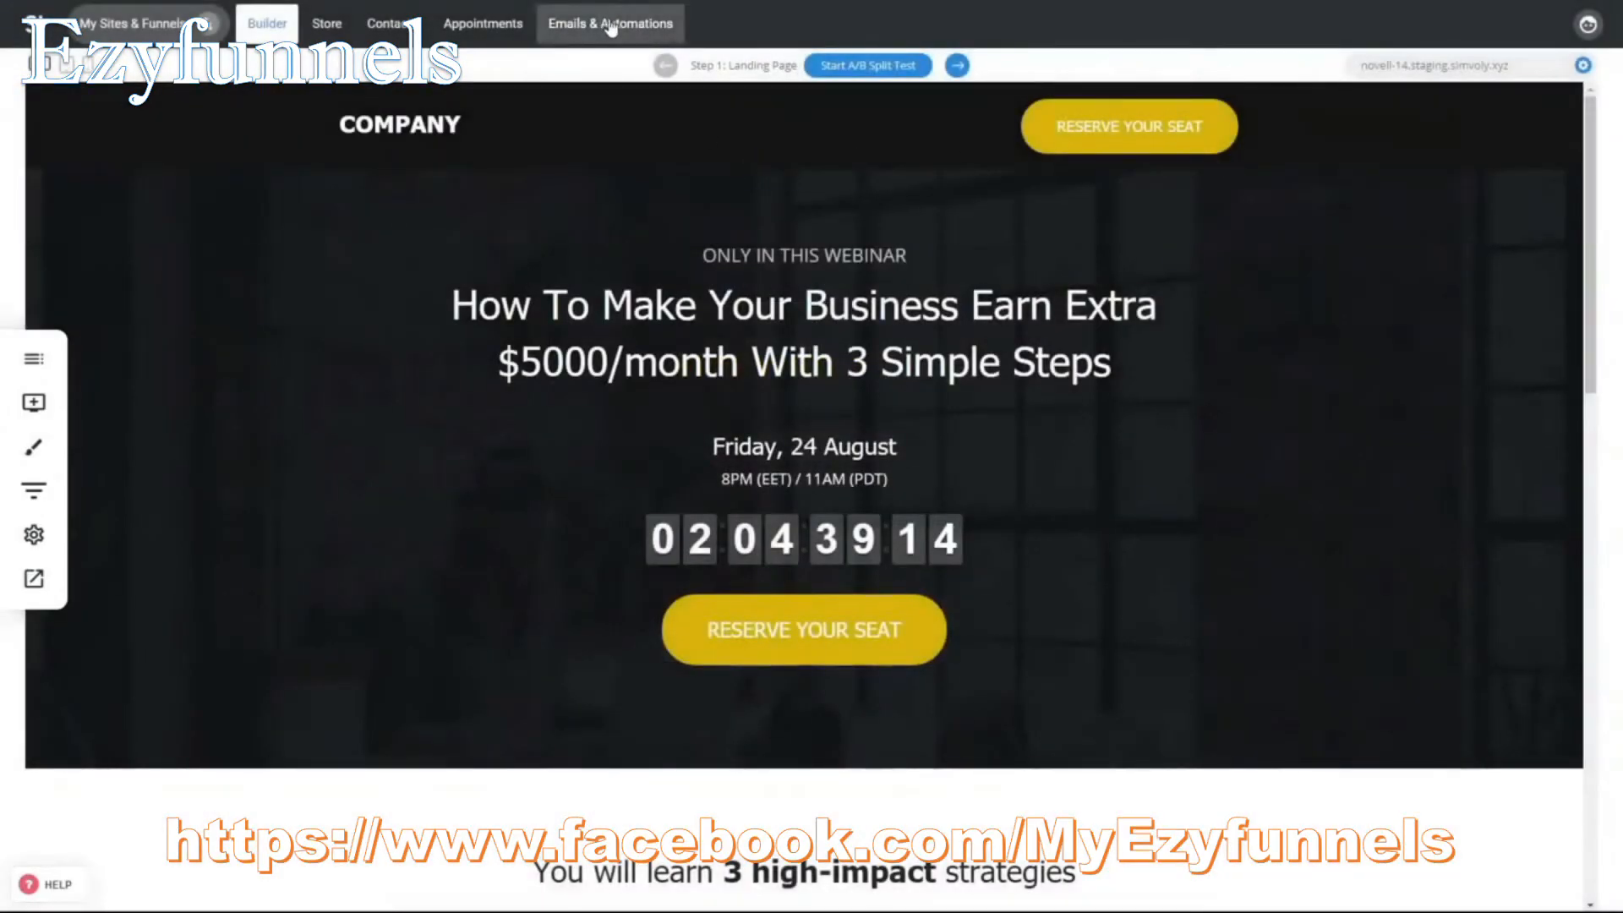